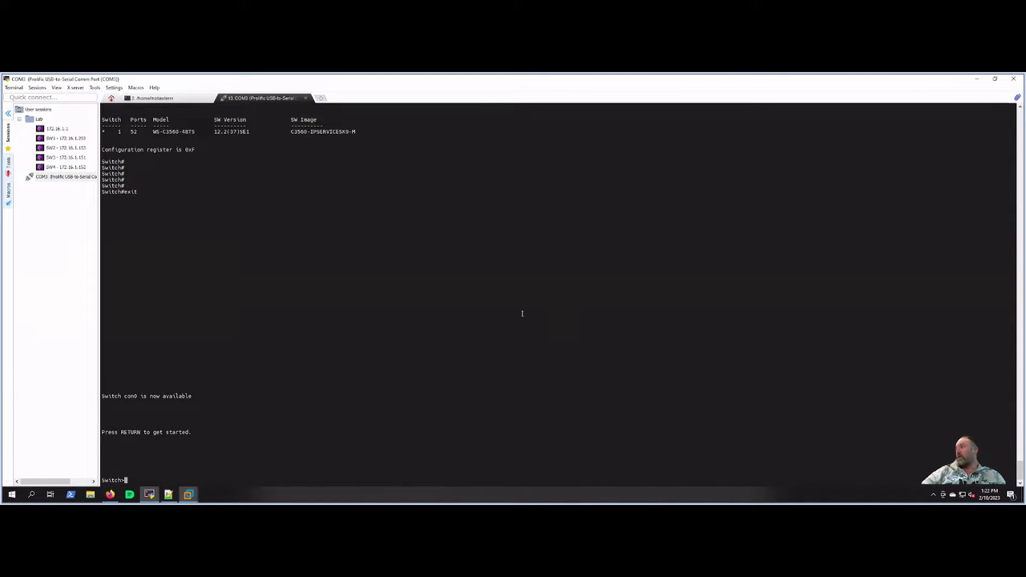
Step: Wake the switch console to get fresh user-mode Switch> prompts
key(Return)
key(Return)
key(Return)
key(Return)
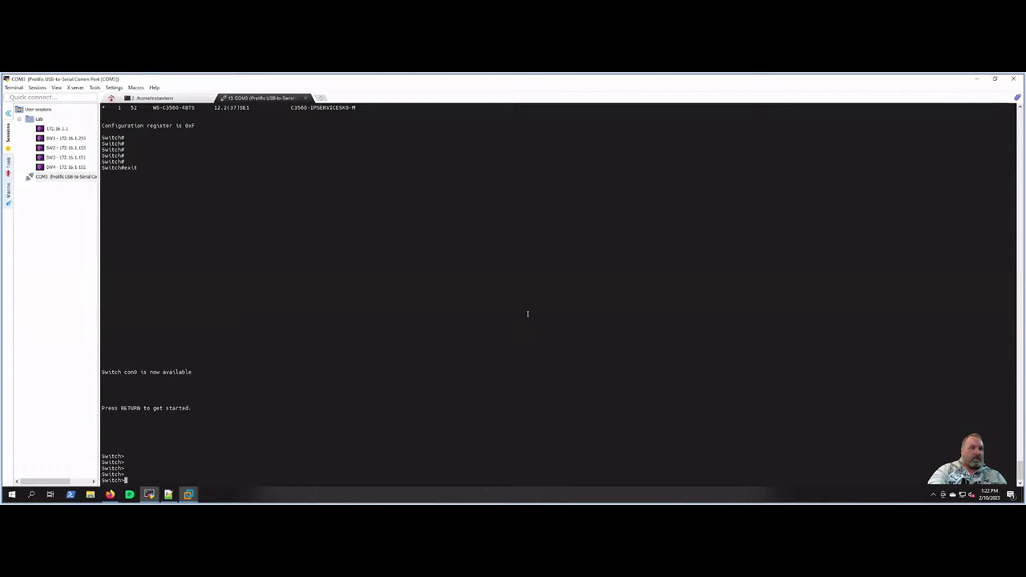
Step: Enter privileged mode and page through the full running configuration with sh run
text(en)
key(Return)
key(Return)
key(Return)
key(Return)
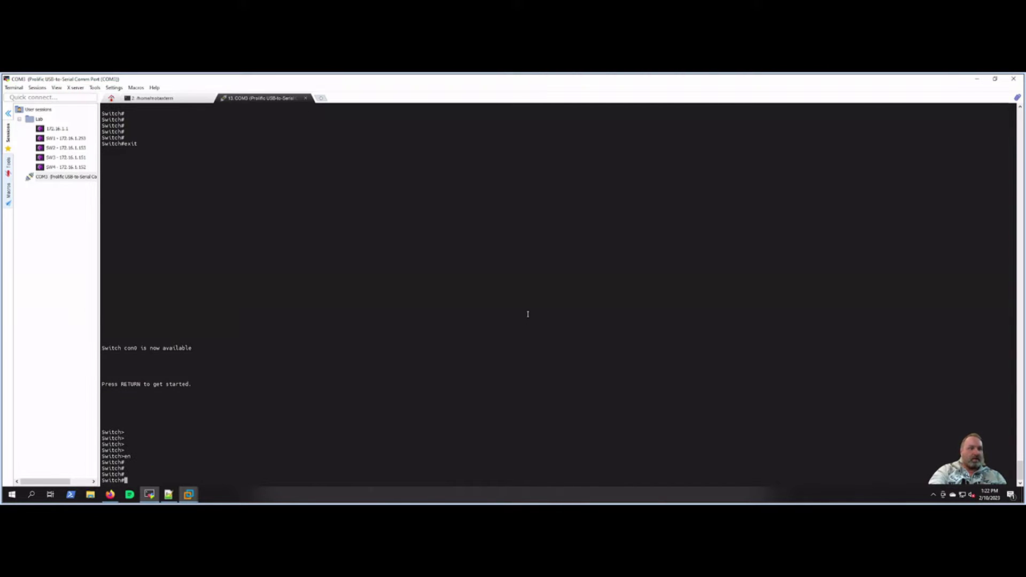
text(sh run)
key(Return)
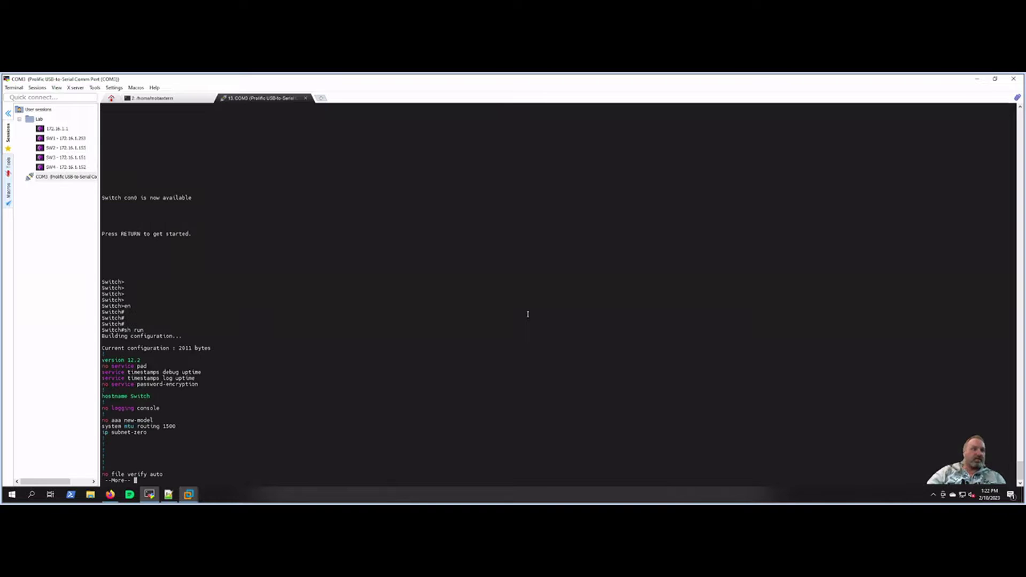
key(Return)
key(Return)
key(Return)
key(Return)
key(Return)
key(Return)
key(Return)
key(Return)
key(Return)
key(Return)
key(Return)
key(Return)
key(Return)
key(Return)
key(Return)
key(Return)
key(Return)
key(Return)
key(Return)
key(Return)
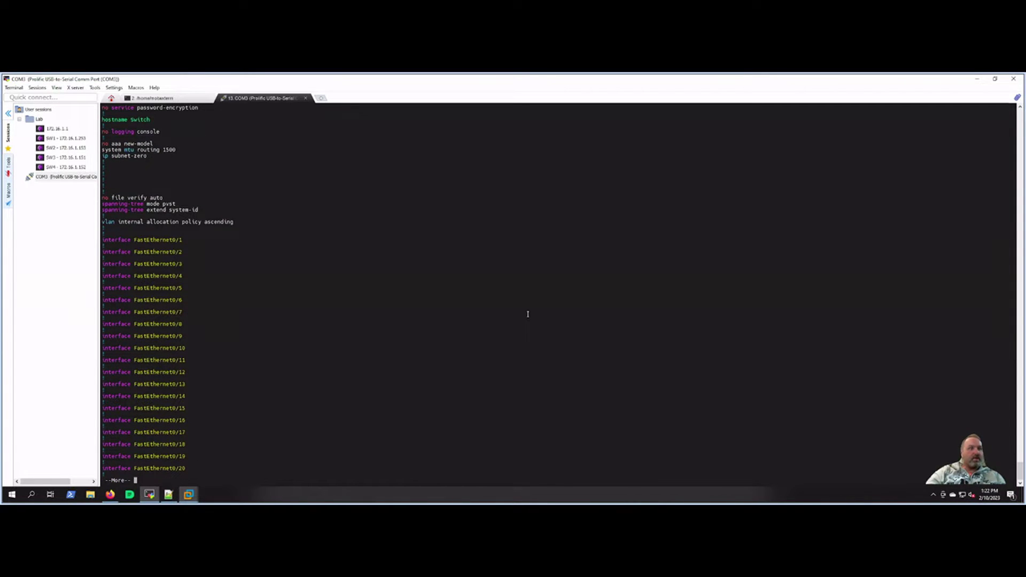
key(Return)
key(Return)
key(Return)
key(Return)
key(Return)
key(Return)
key(Return)
key(Return)
key(Return)
key(Return)
key(Return)
key(Return)
key(Return)
key(Return)
key(Return)
key(Return)
key(Return)
key(Return)
key(Return)
key(Return)
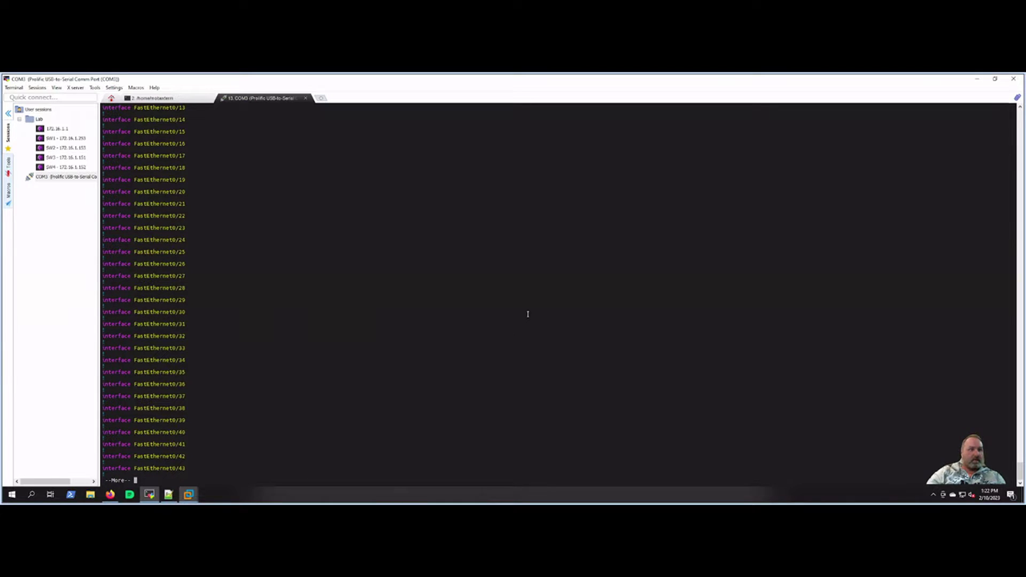
key(Return)
key(Return)
key(Return)
key(Return)
key(Return)
key(Return)
key(Return)
key(Return)
key(Return)
key(Return)
key(Return)
key(Return)
key(Return)
key(Return)
key(Return)
key(Return)
key(Return)
key(Return)
key(Return)
key(Return)
key(Return)
key(Return)
key(Return)
key(Return)
key(Return)
key(Return)
key(Return)
key(Return)
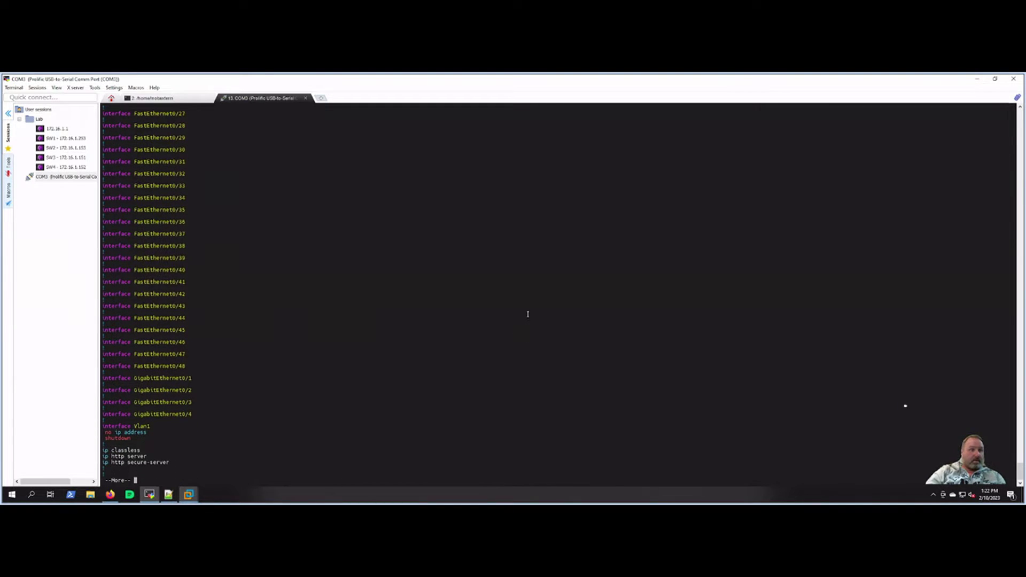
key(Return)
key(Return)
key(Return)
key(Return)
key(Return)
key(Return)
key(Return)
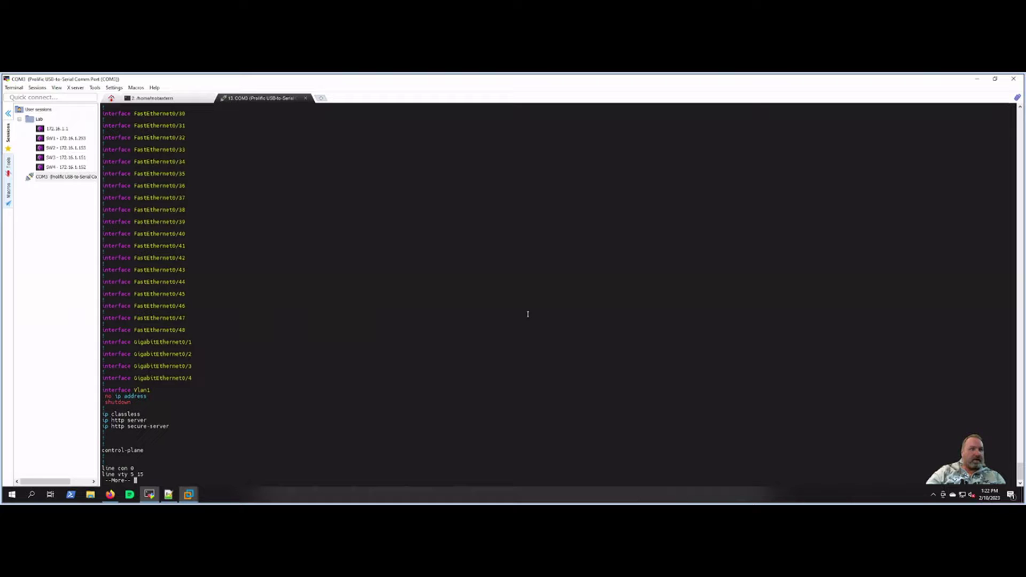
key(Return)
key(Return)
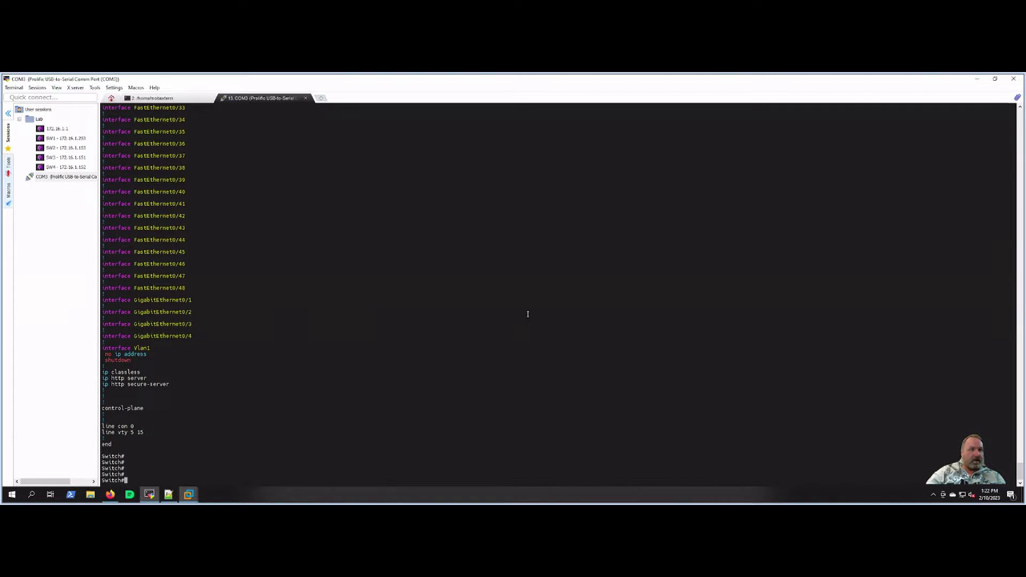
key(Return)
key(Return)
key(Return)
key(Return)
key(Return)
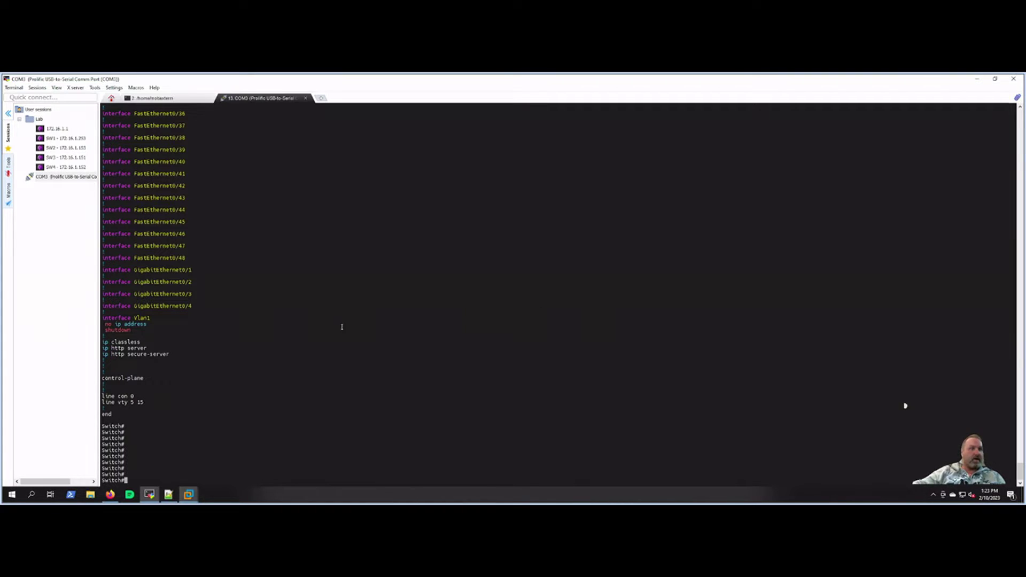
Step: Highlight the console and vty line entries and the first prompt after end
drag(106, 394, 151, 401)
click(161, 403)
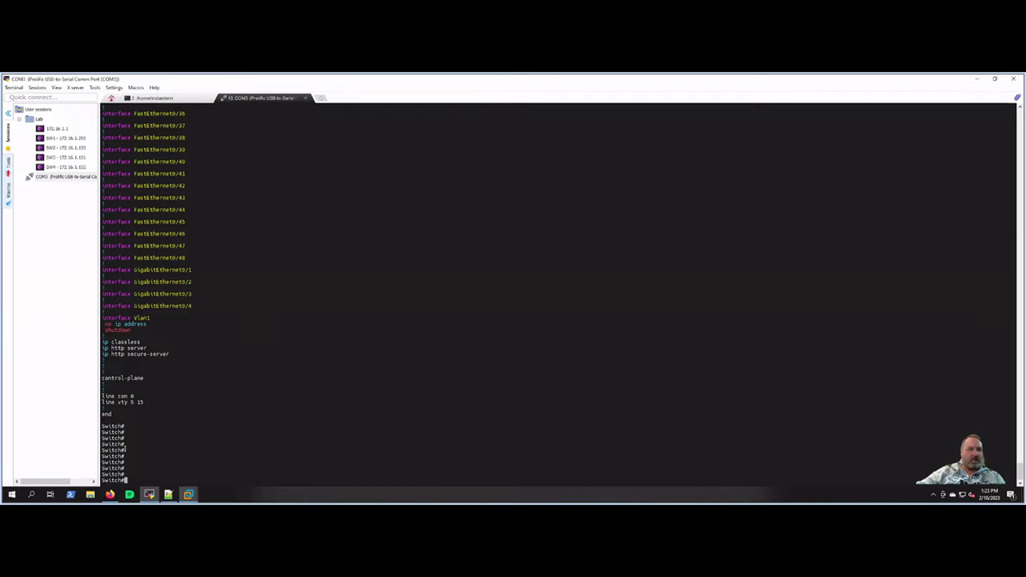
drag(102, 426, 147, 425)
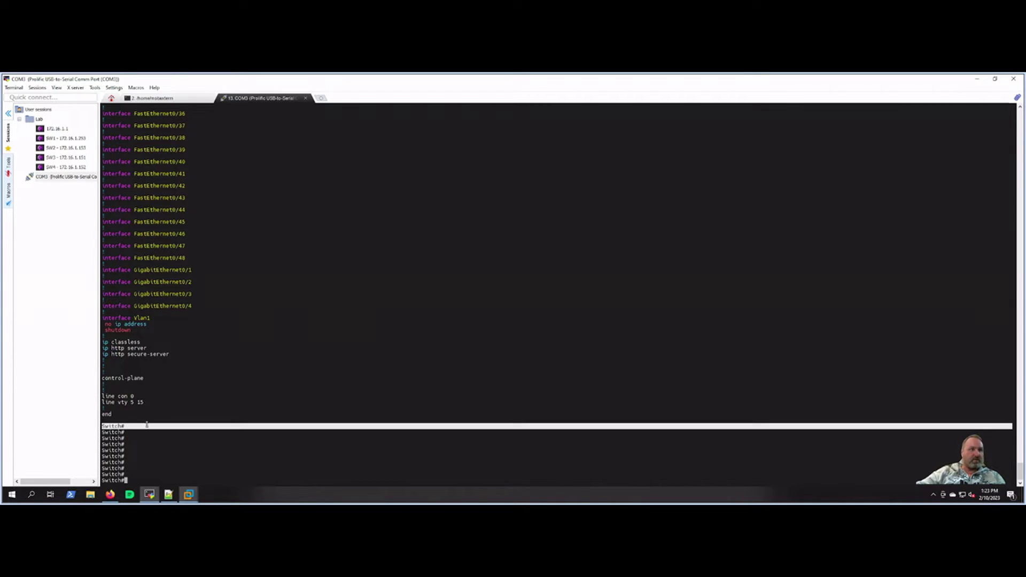
click(147, 425)
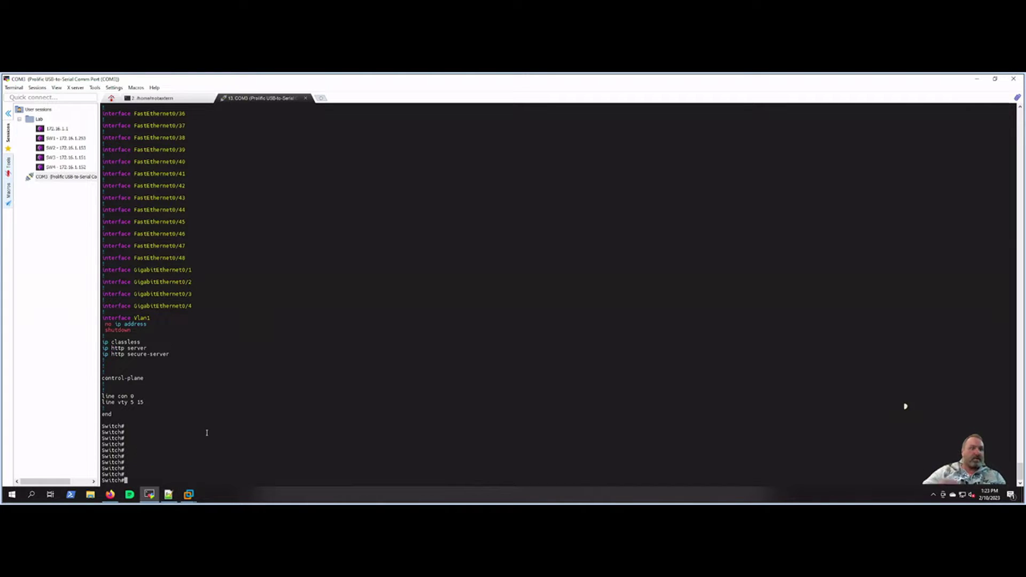
Step: Give console line 0 a password and require login on it
text(config t)
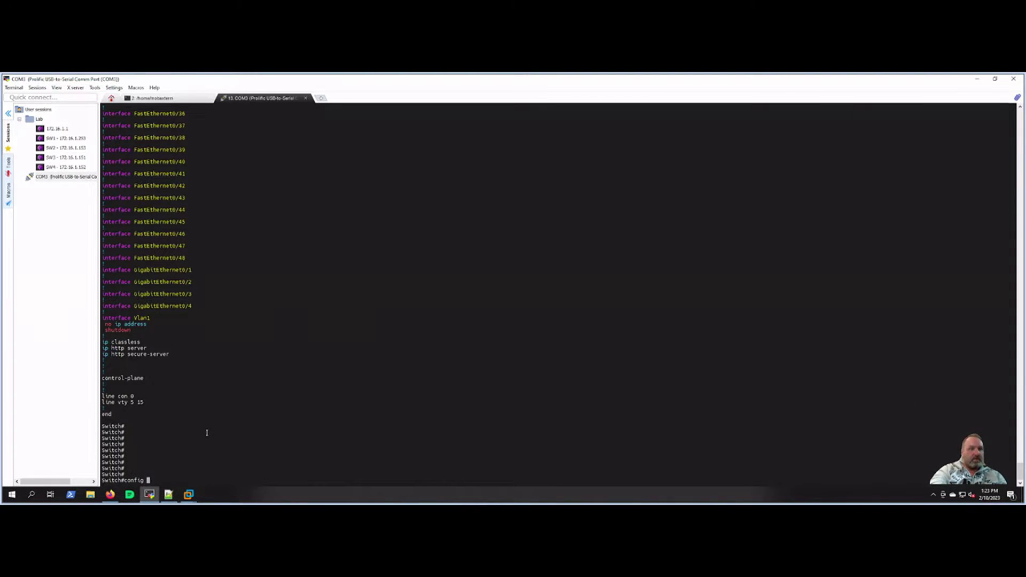
key(Return)
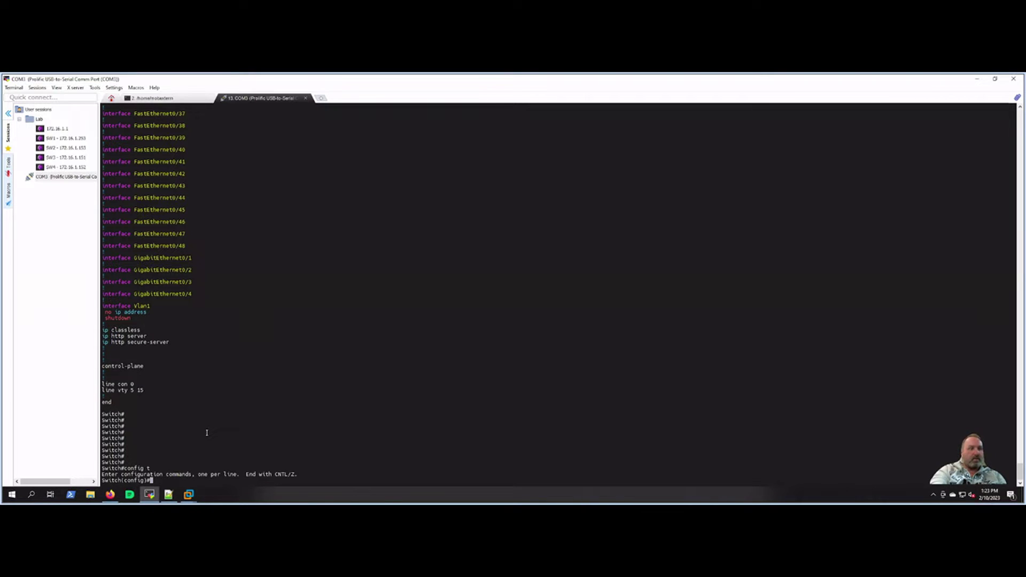
text(line con)
key(Tab)
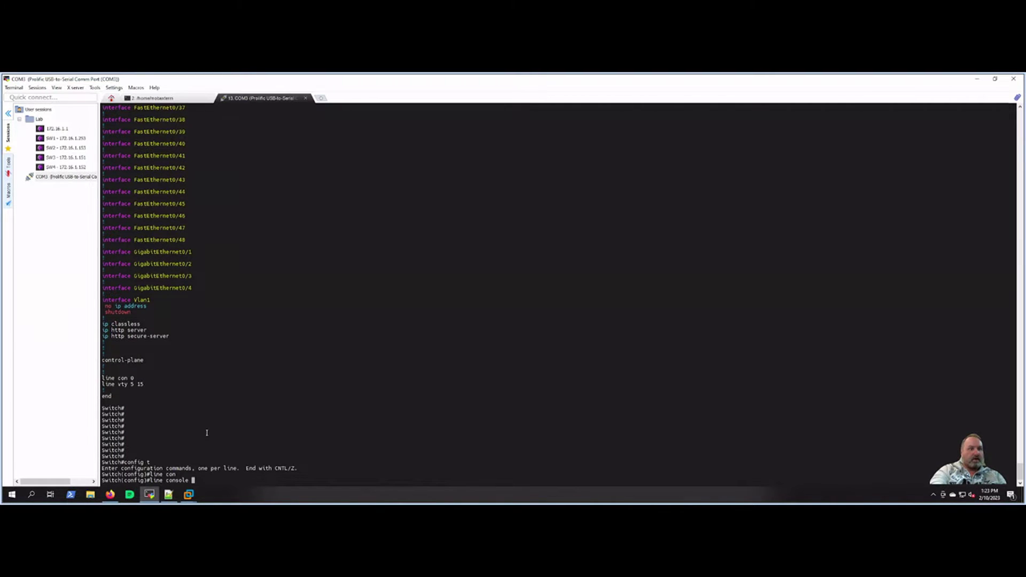
text(0)
key(Return)
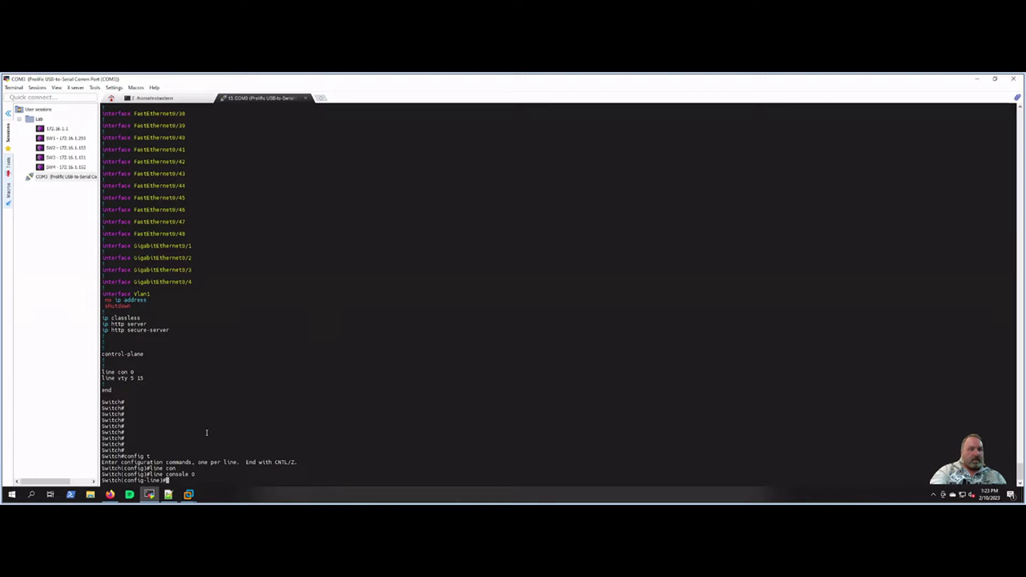
text(login)
key(Return)
text(password)
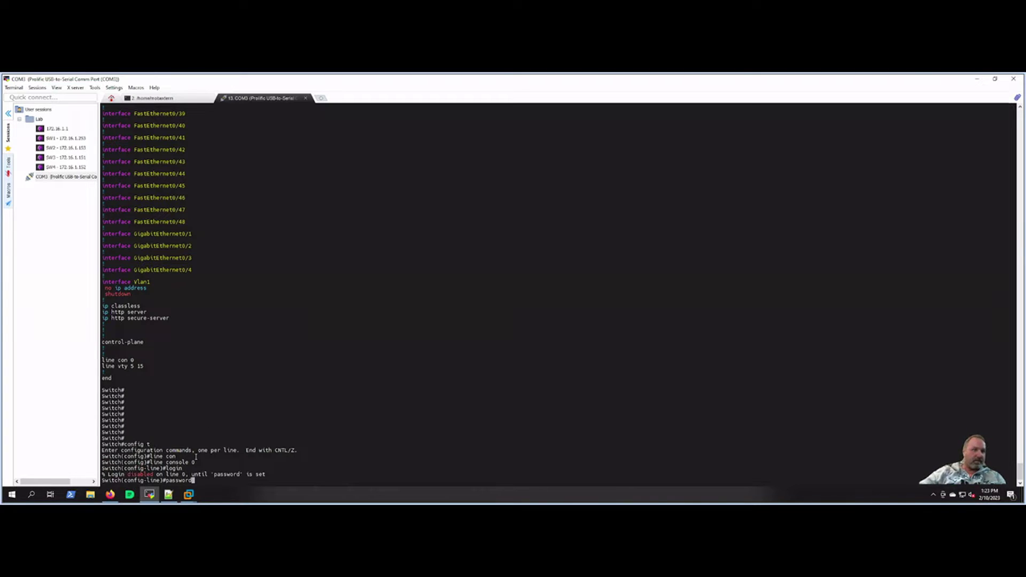
text( cisco)
key(Return)
text(login)
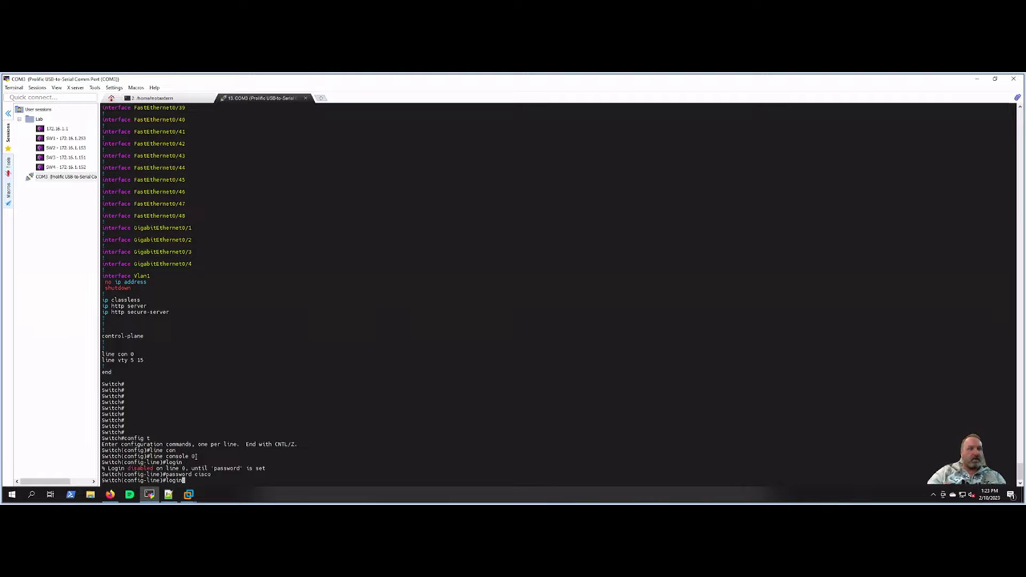
key(Return)
key(Return)
key(Return)
text(end)
Step: Log out of the switch and back in through the new console password check
key(Return)
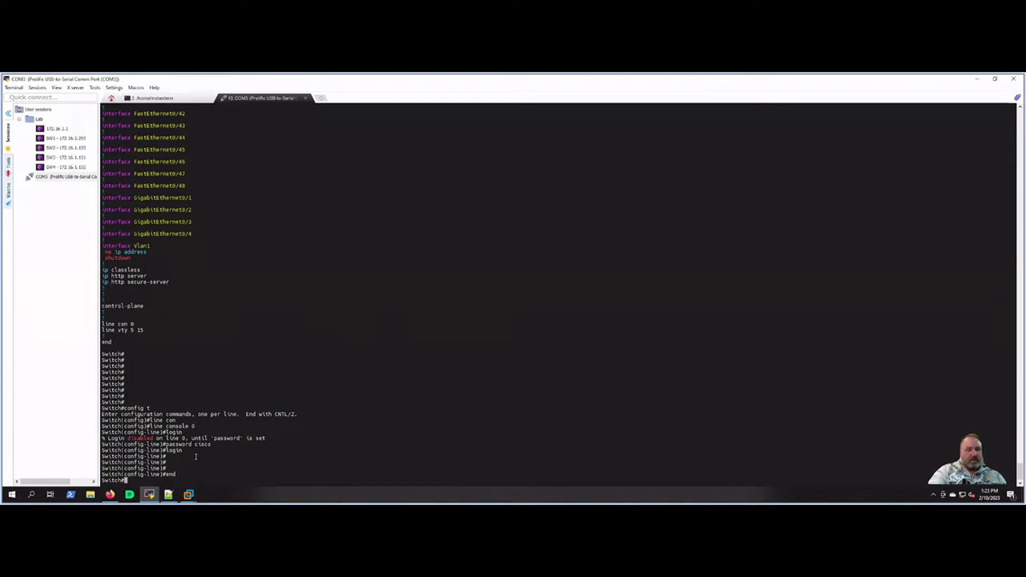
text(exit)
key(Return)
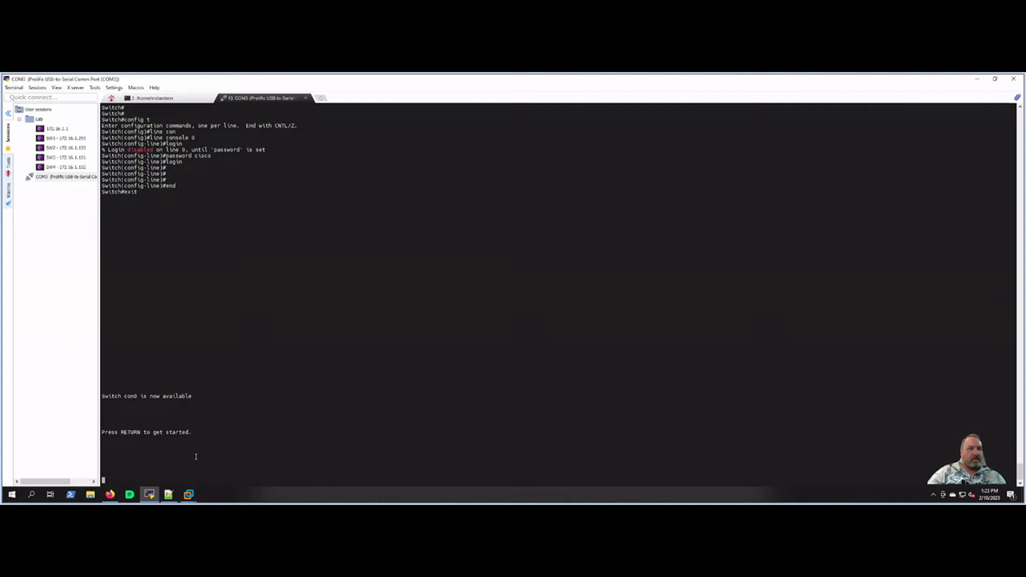
key(Return)
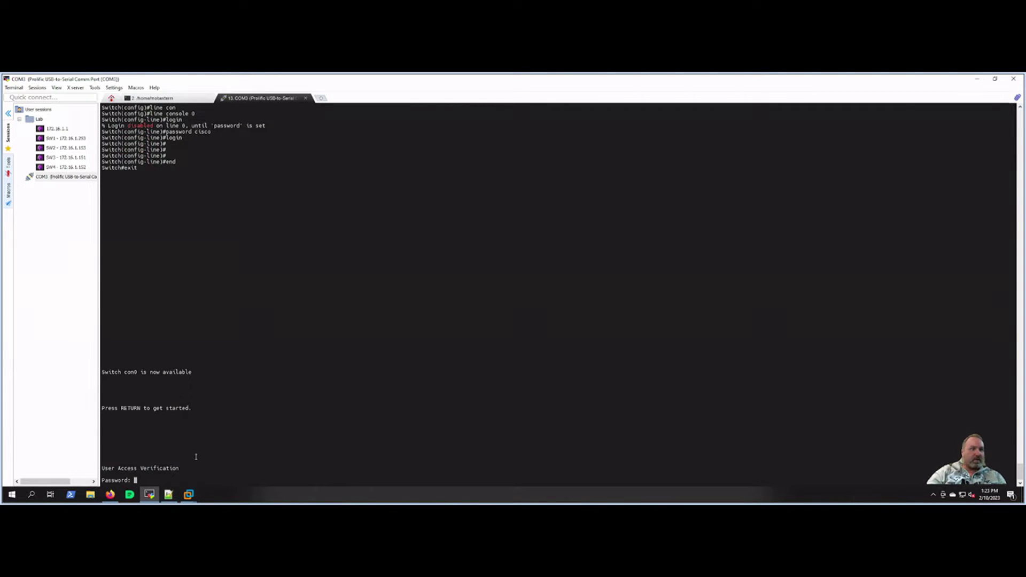
key(Return)
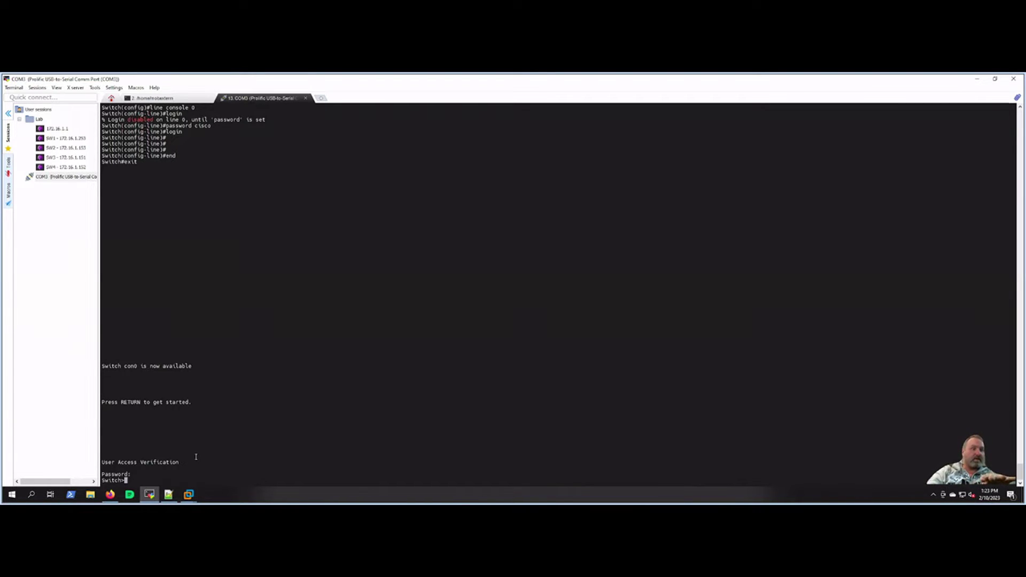
key(Return)
key(Return)
key(Return)
key(Return)
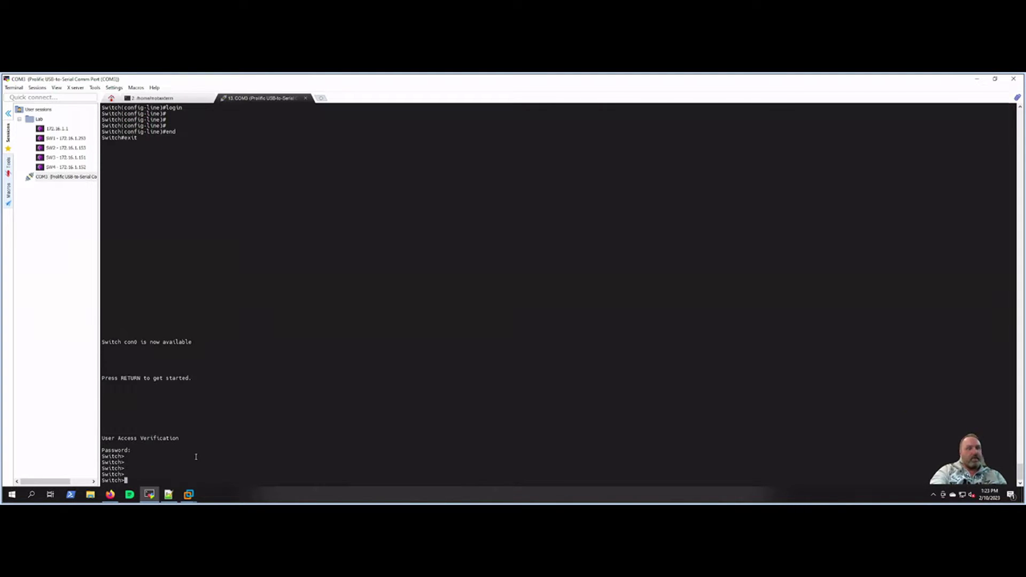
Step: Enter privileged and global configuration mode and open vty lines 0 4
text(en)
key(Return)
key(Return)
key(Return)
text(config t)
key(Return)
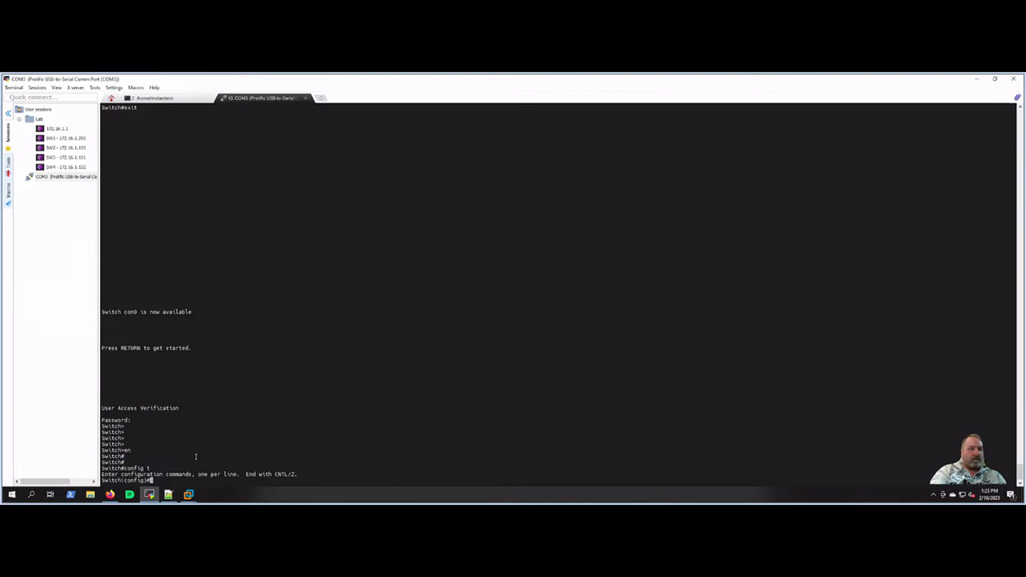
text(line vty)
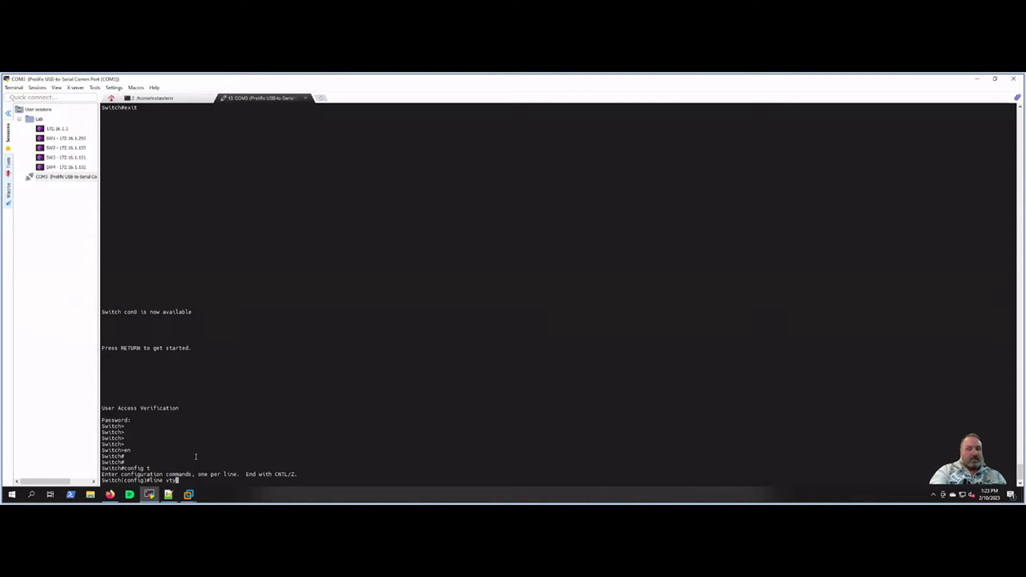
text( 0 4)
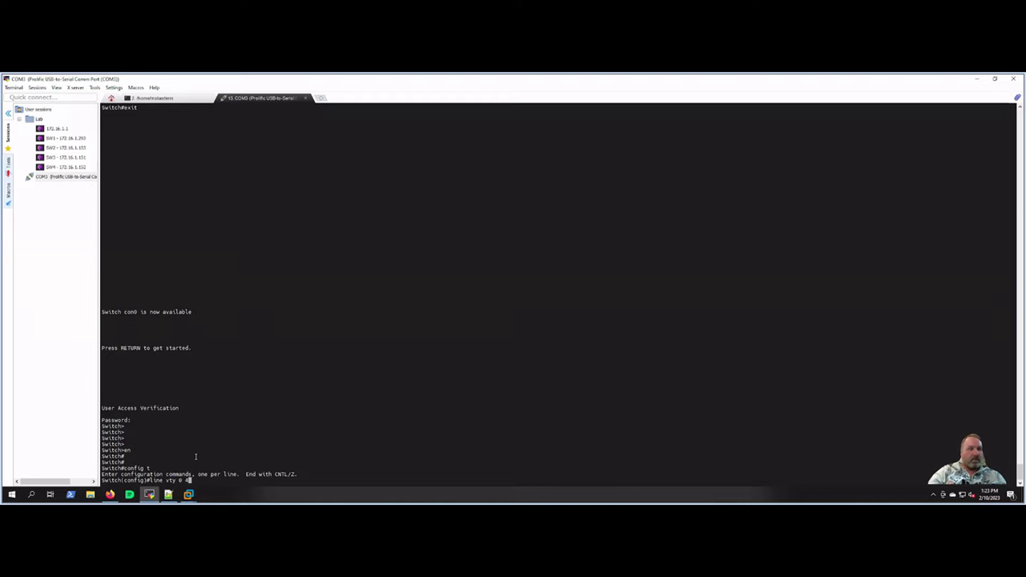
key(Return)
key(Return)
key(Return)
Step: Set a password and login on vty lines 0–4, returning to Switch# prompts
text(password cisco)
key(Return)
text(login)
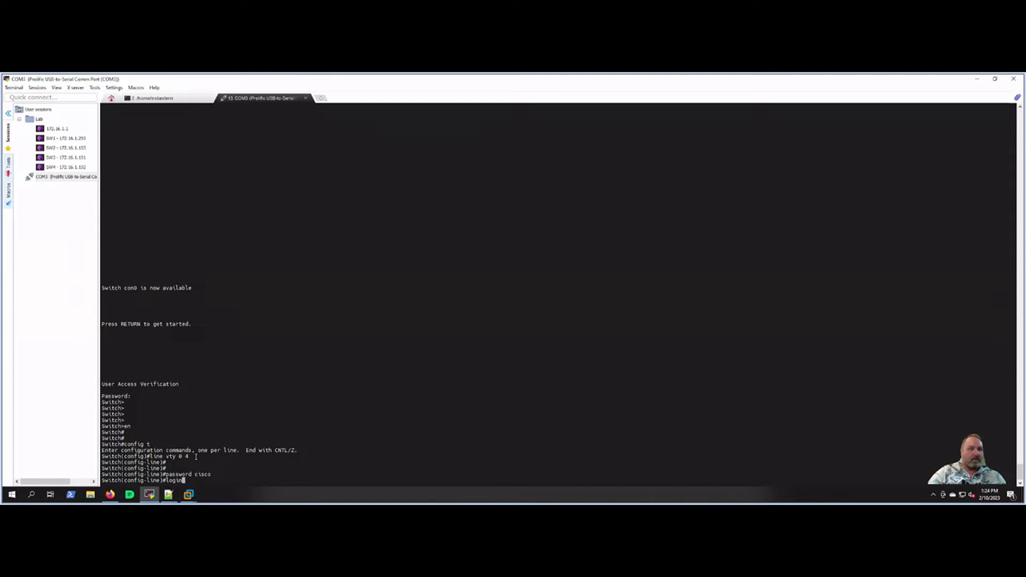
key(Return)
key(Return)
key(Return)
key(Return)
text(end)
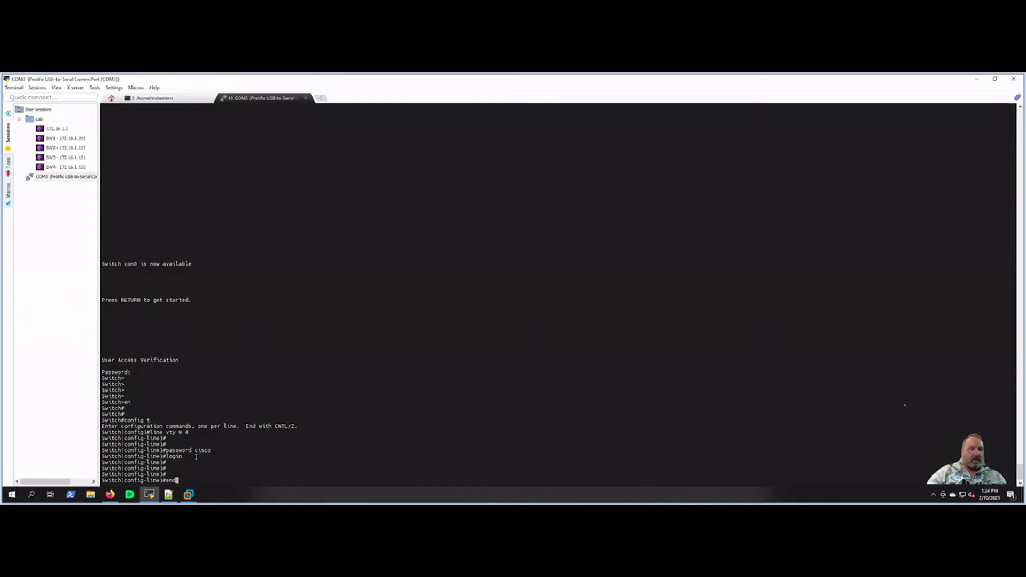
key(Return)
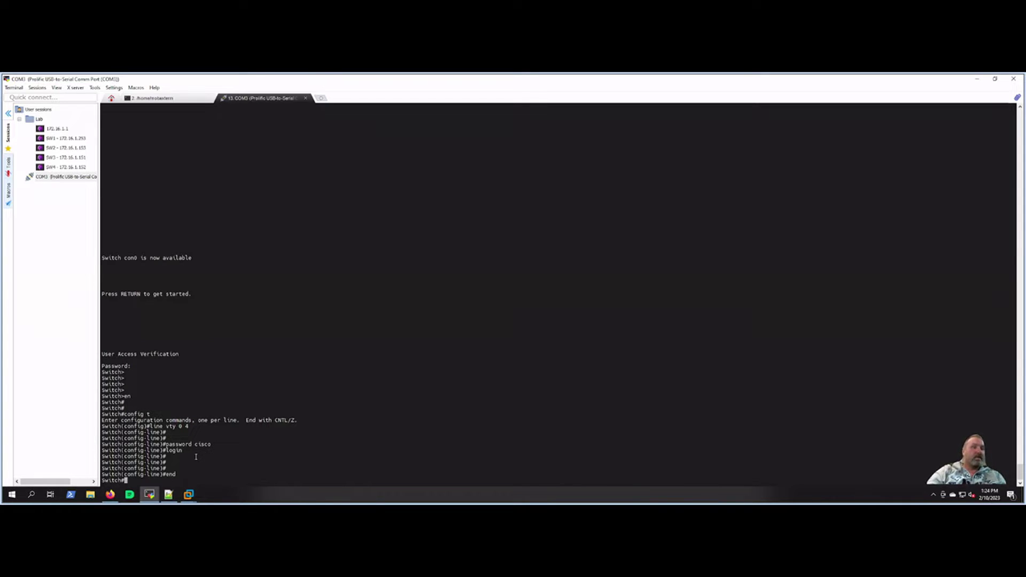
key(Return)
key(Return)
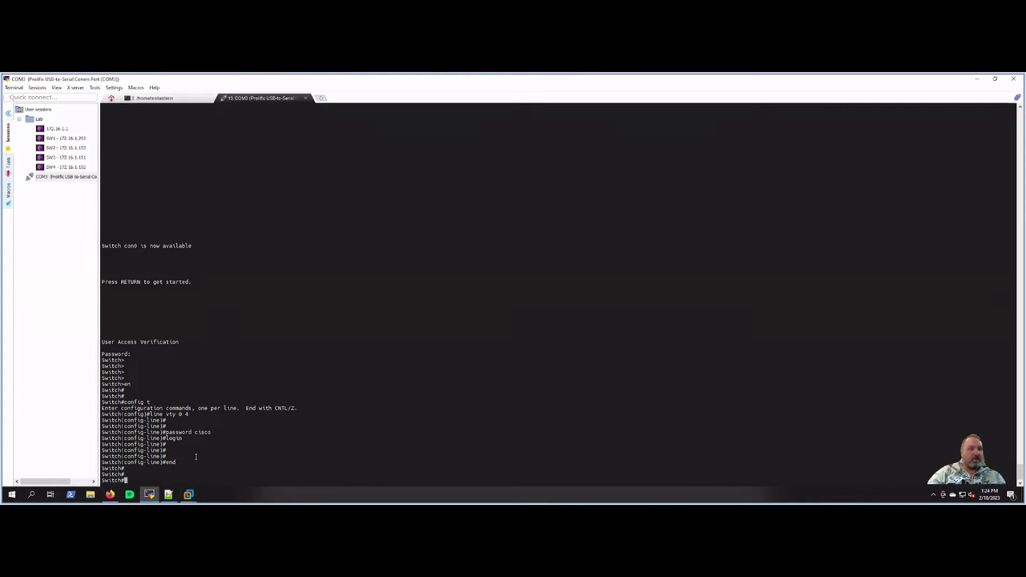
key(Return)
key(Return)
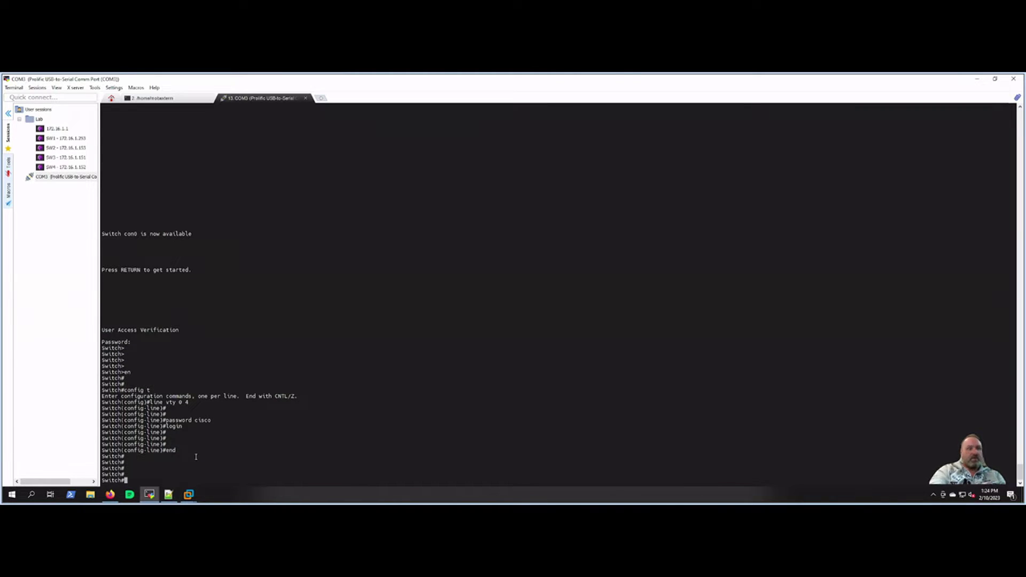
Step: Enter and leave global configuration mode, then log out of the console session
text(config )
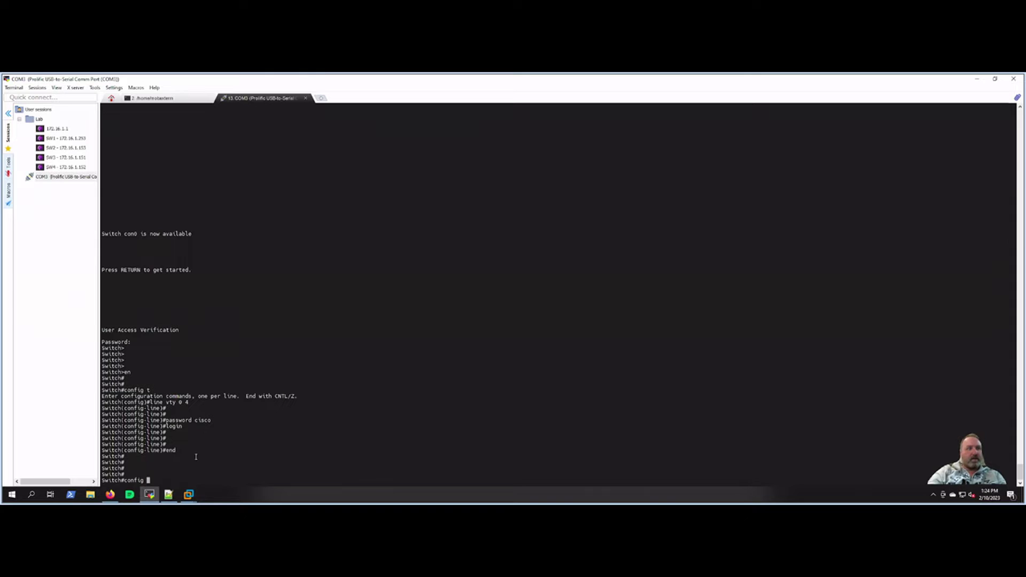
text(t)
key(Return)
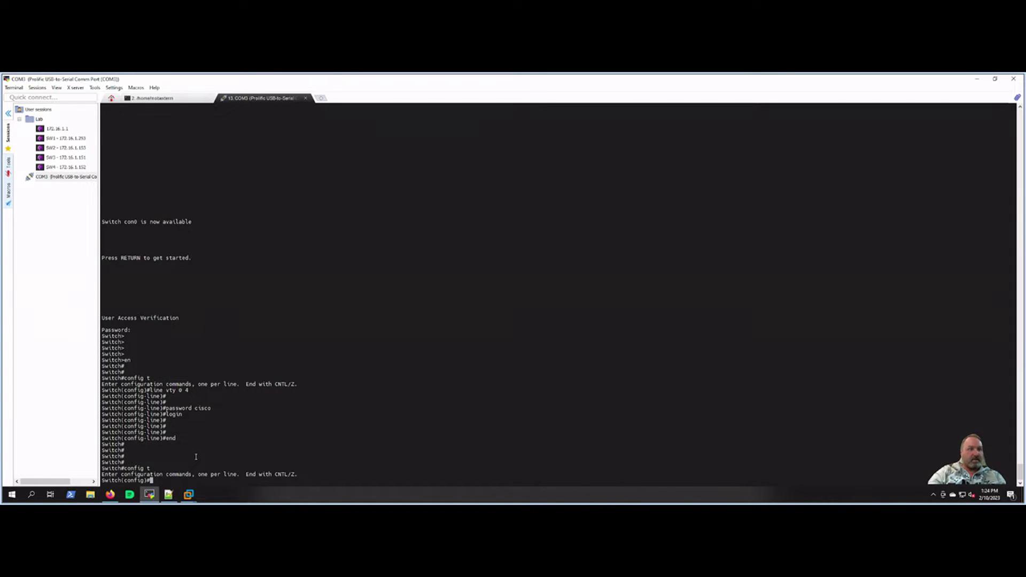
key(Return)
key(Return)
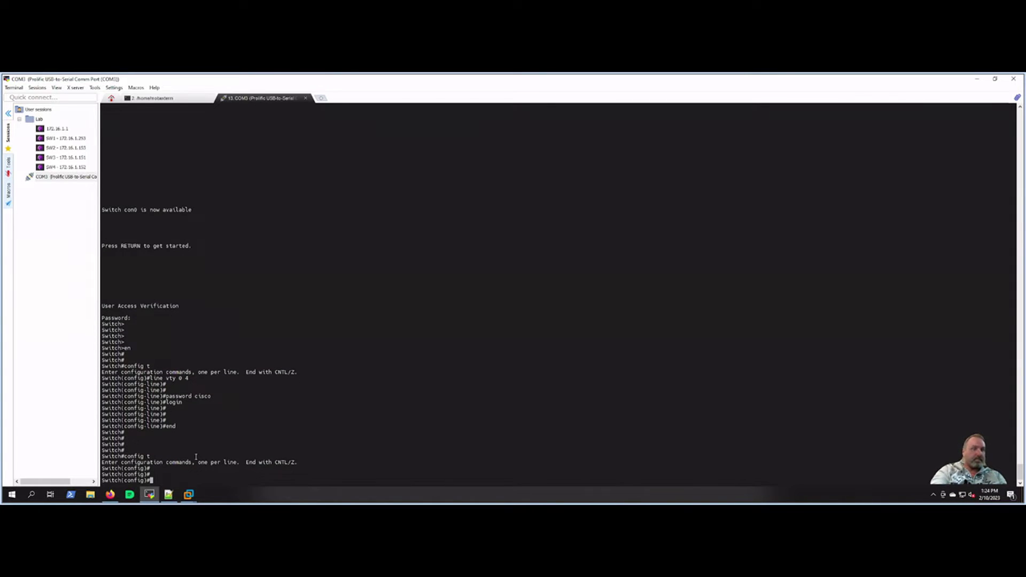
text(end)
key(Return)
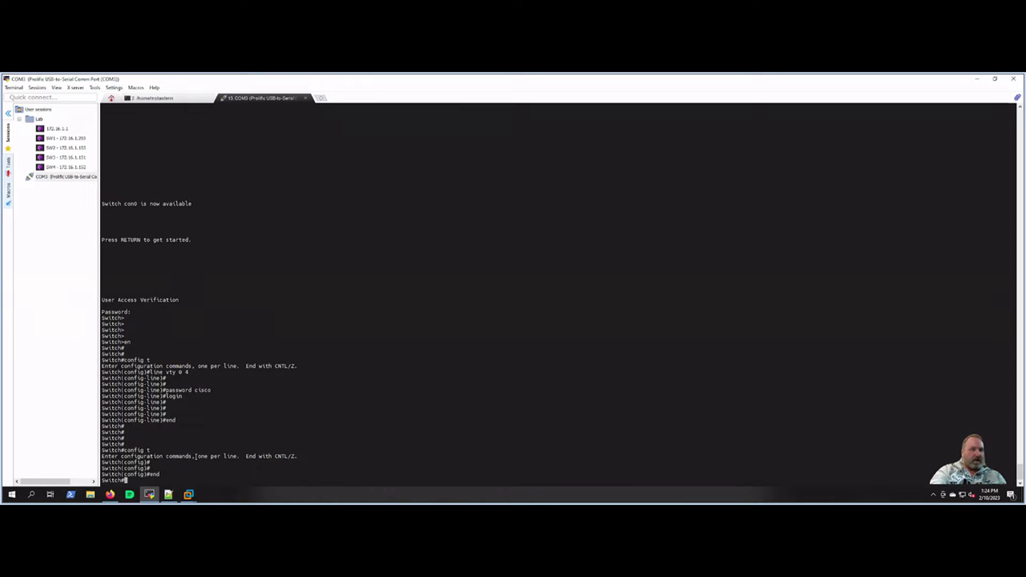
text(exit)
key(Return)
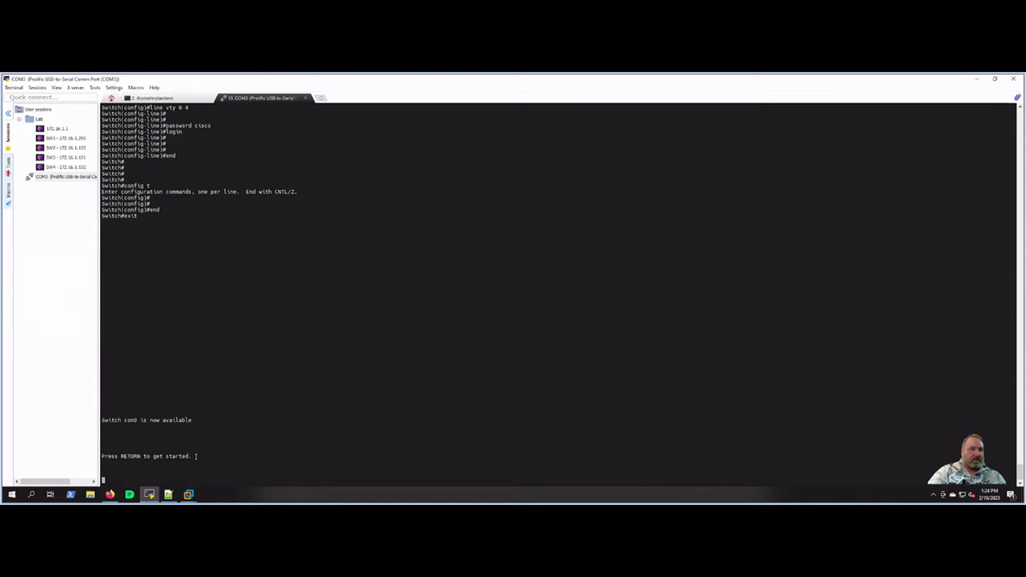
Step: Log back in with the console password and enter privileged and global configuration mode
key(Return)
key(Return)
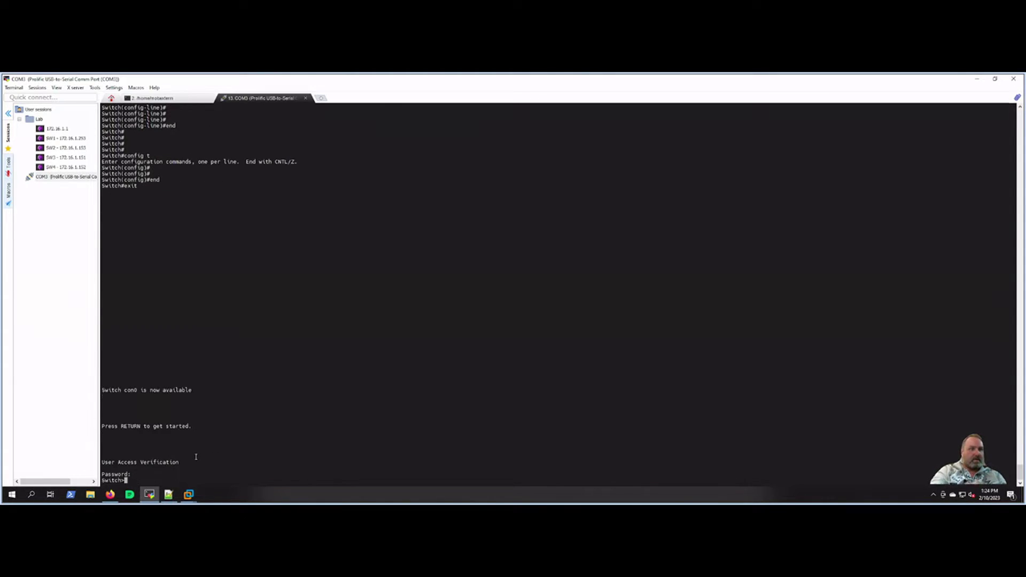
key(Return)
key(Return)
text(en)
key(Return)
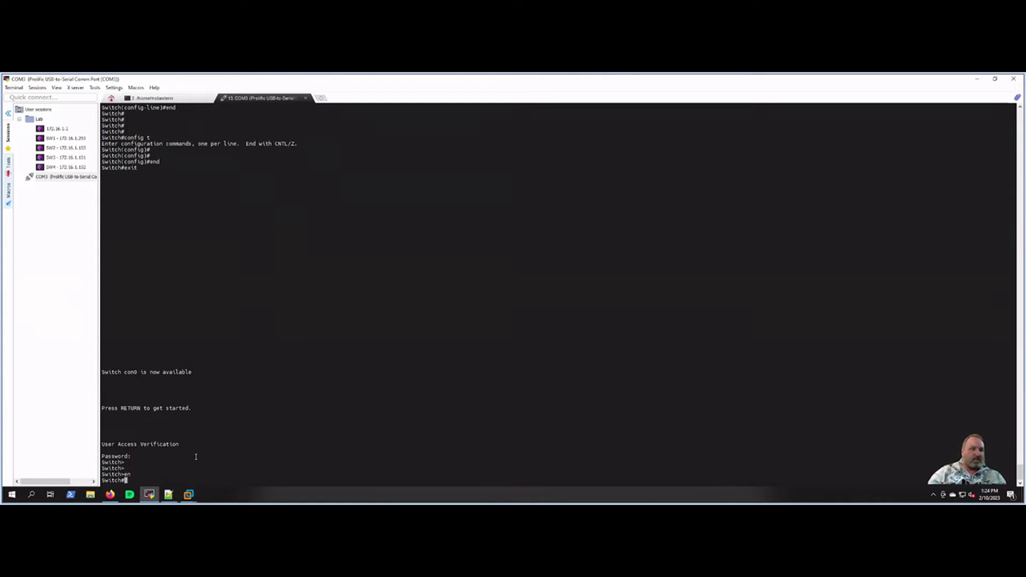
key(Return)
key(Return)
key(Return)
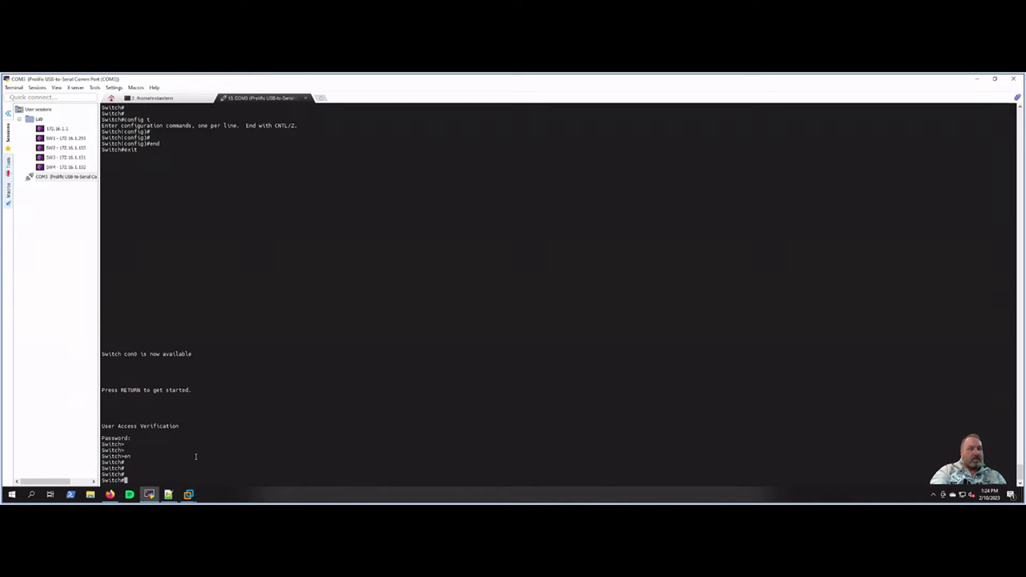
text(onfig t)
key(Return)
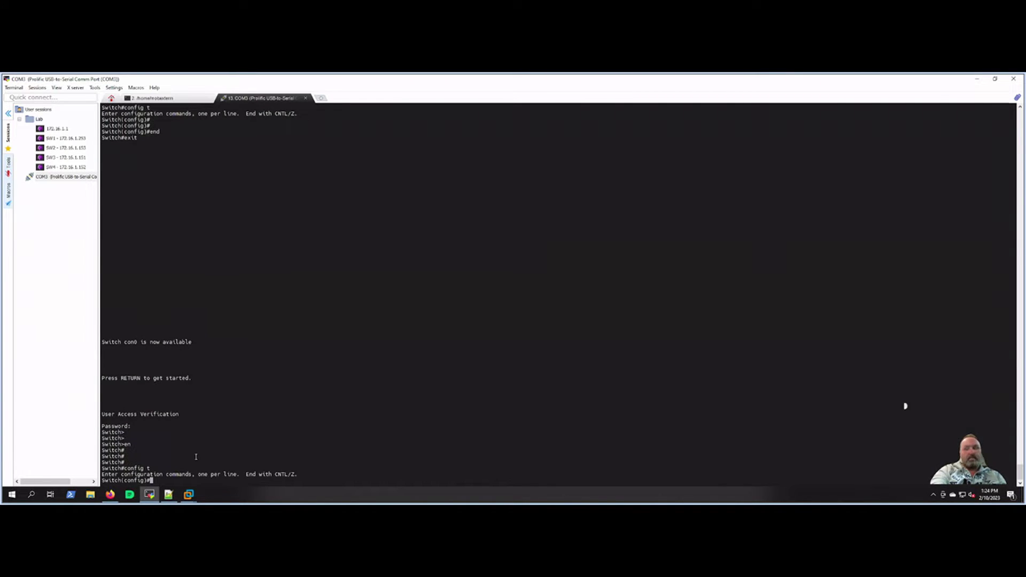
Step: Build the enable secret command and list its help options (0, 5, LINE, level)
text(en)
key(Tab)
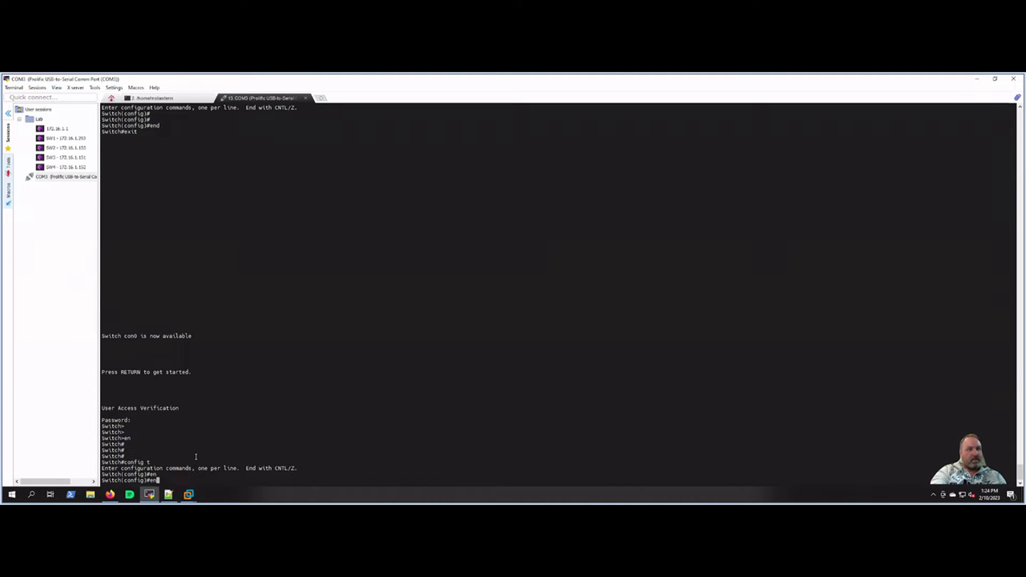
text(a)
key(Tab)
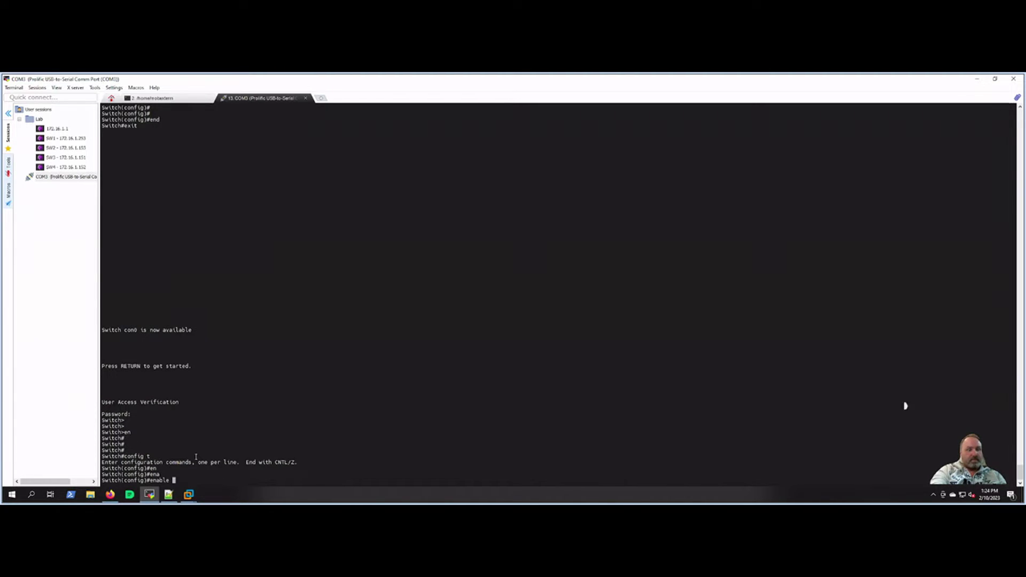
text(sec)
key(Tab)
text(?)
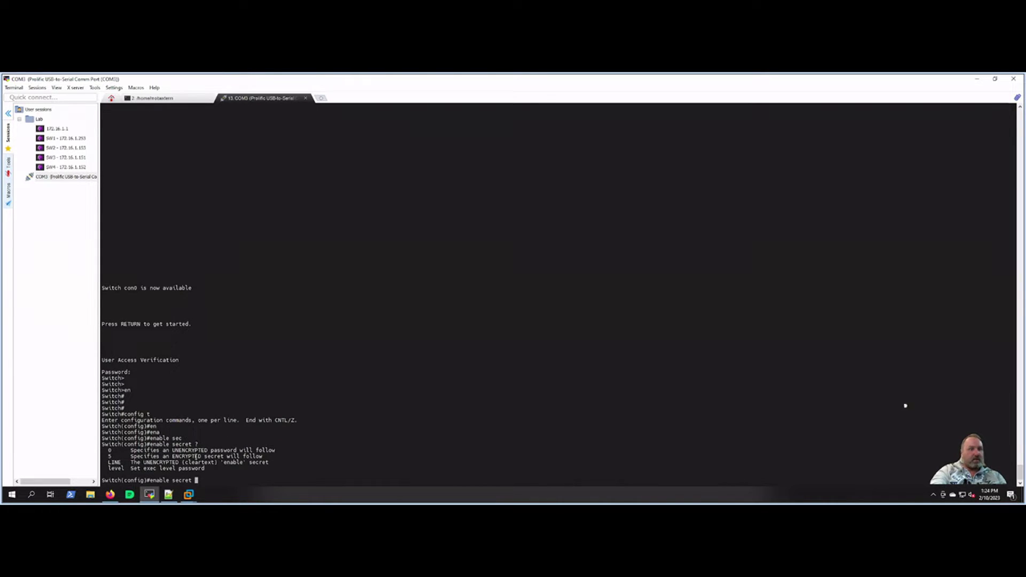
text(?)
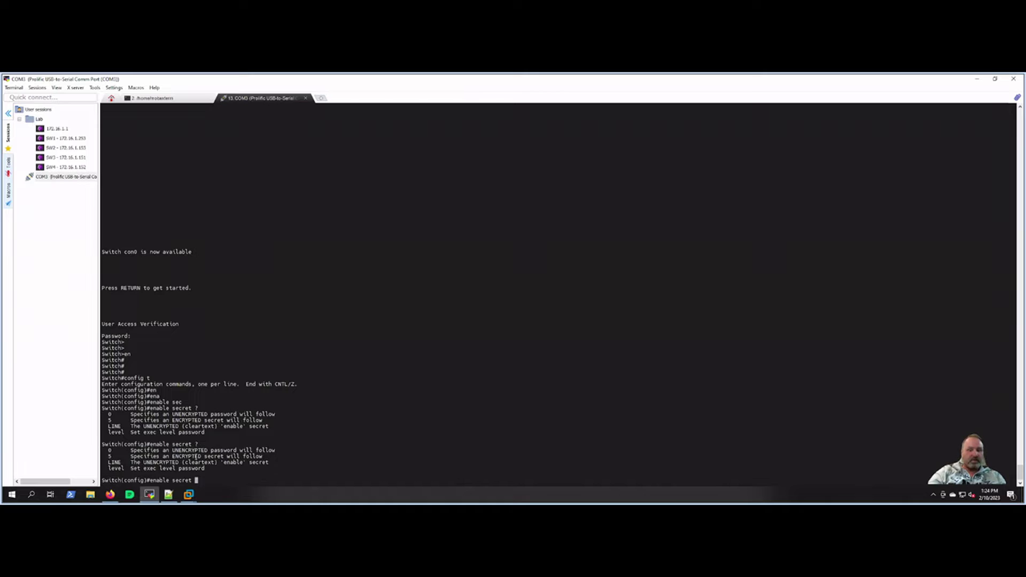
Step: Correct the mistyped secret keyword and view the enable secret help options
text(?)
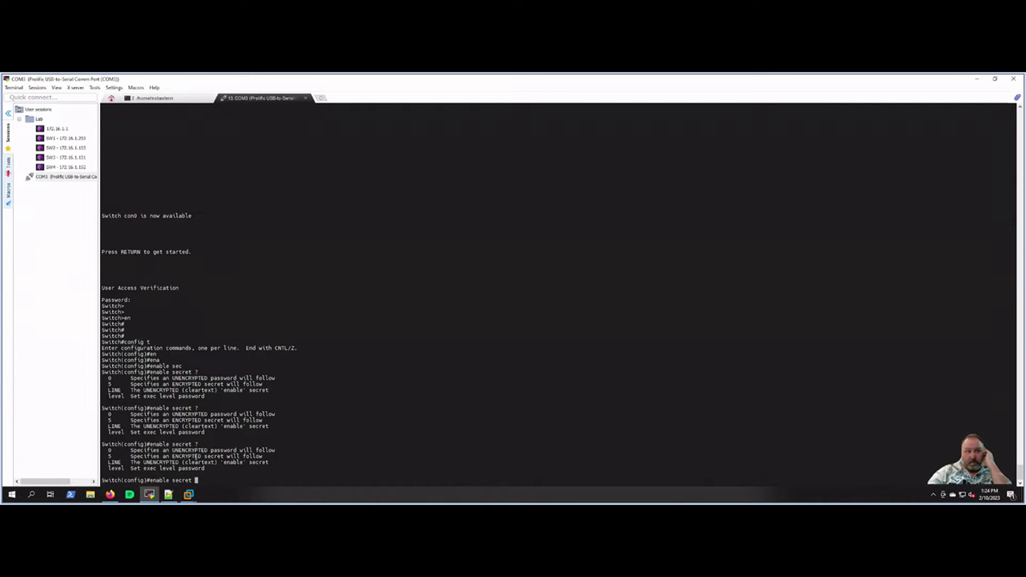
key(BackSpace)
key(BackSpace)
key(BackSpace)
key(BackSpace)
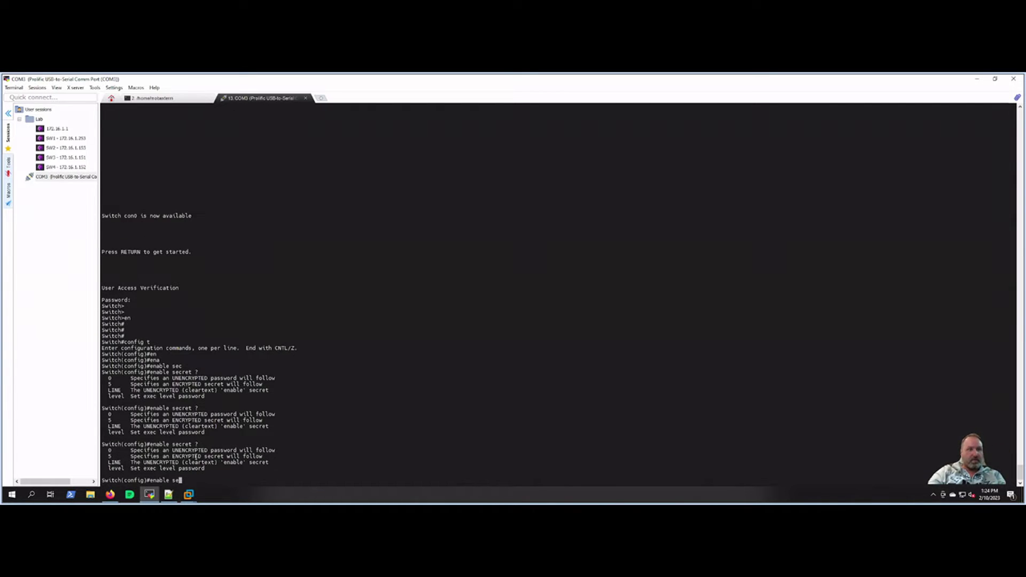
text(cc ?)
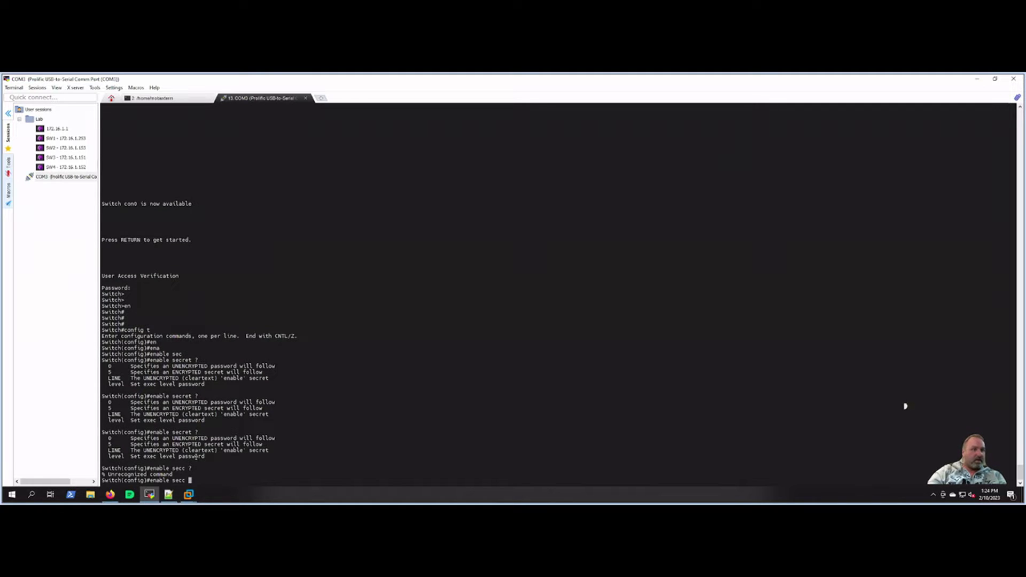
key(BackSpace)
key(BackSpace)
key(BackSpace)
key(BackSpace)
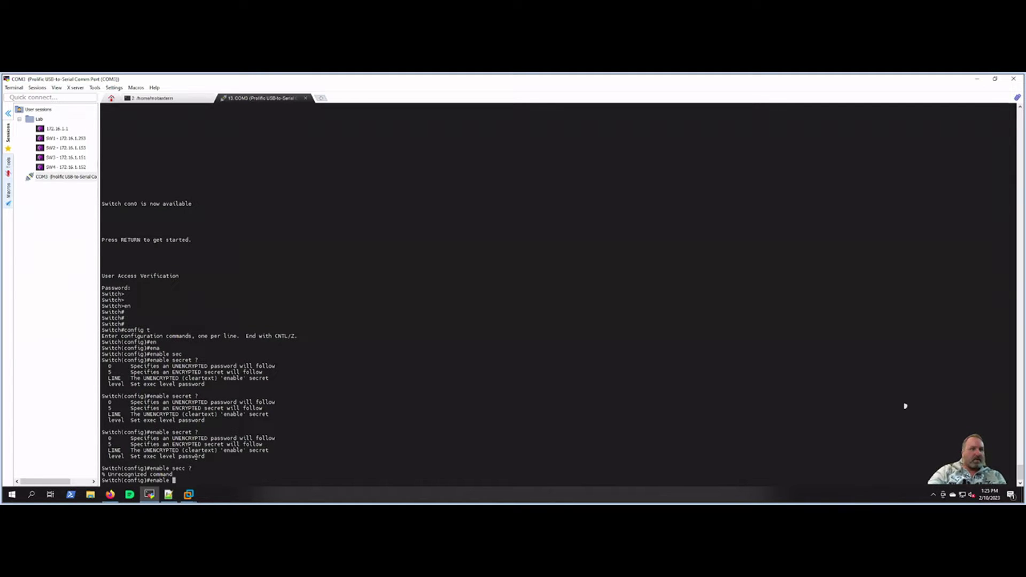
text(se)
key(Tab)
text(?)
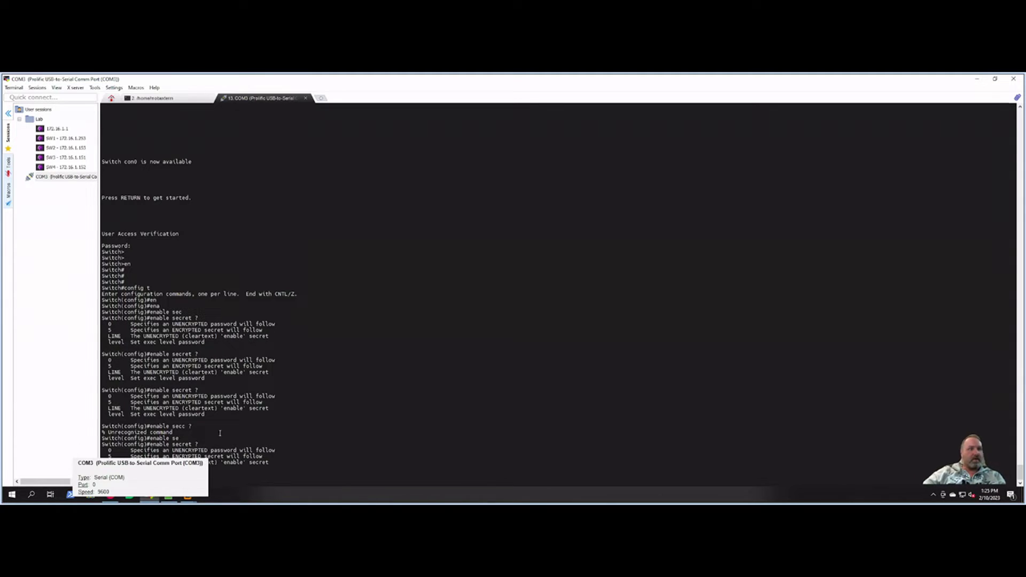
click(273, 500)
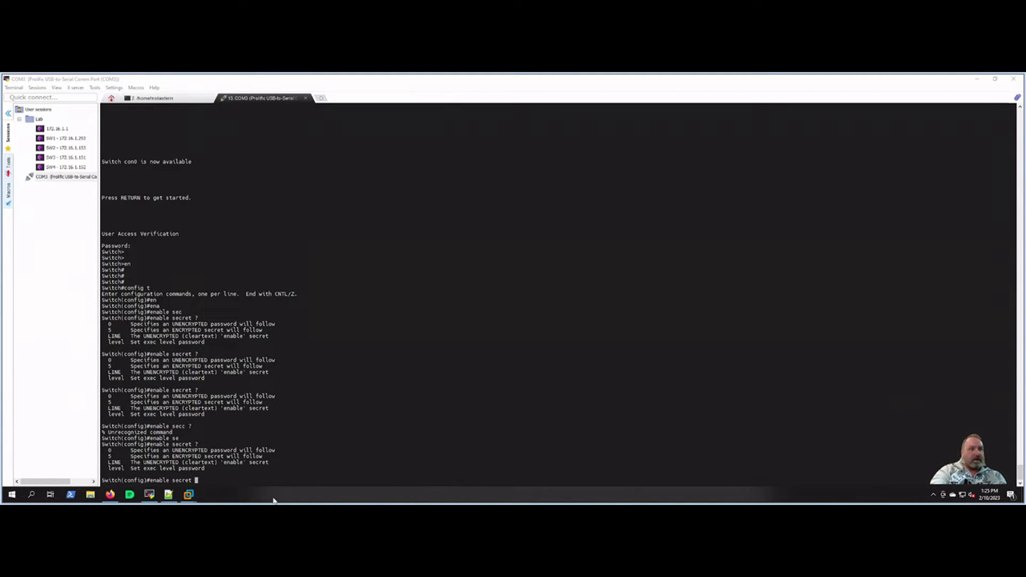
click(264, 456)
Step: Set a level 15 enable secret password and return to the Switch# prompt
text(level 15)
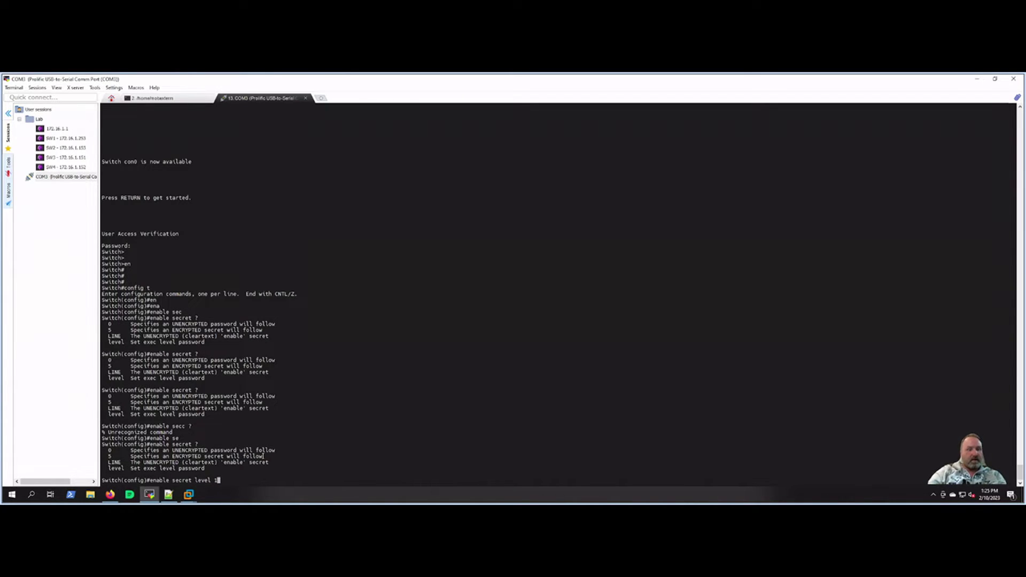
key(Return)
key(Up)
text(?)
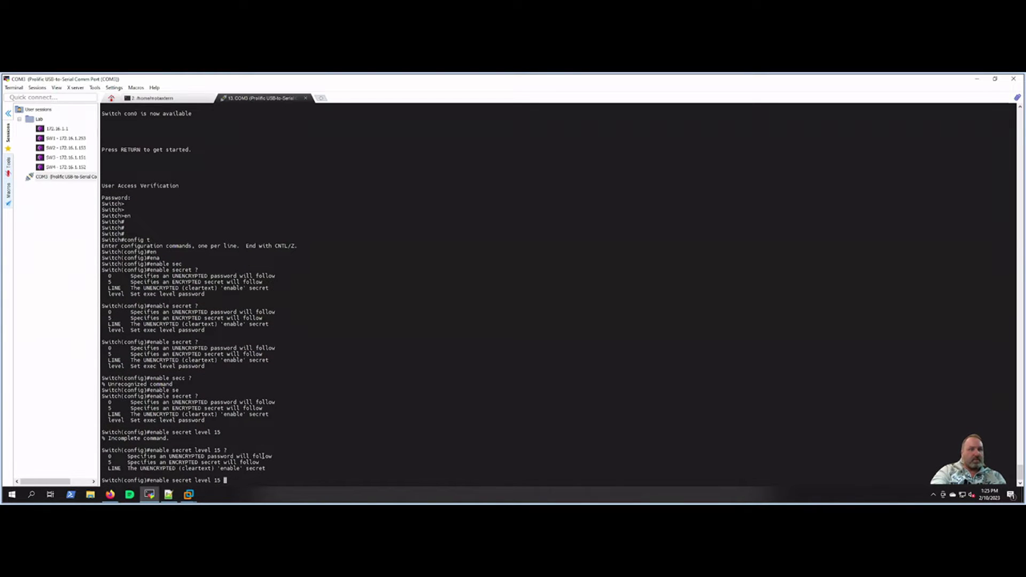
text(Ci)
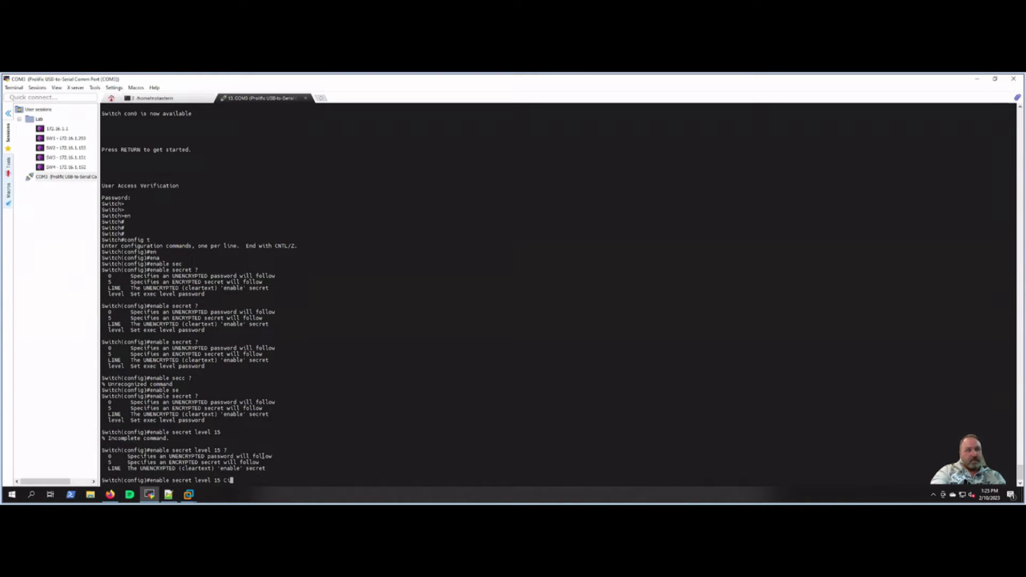
text(sco)
key(Return)
key(Return)
key(Return)
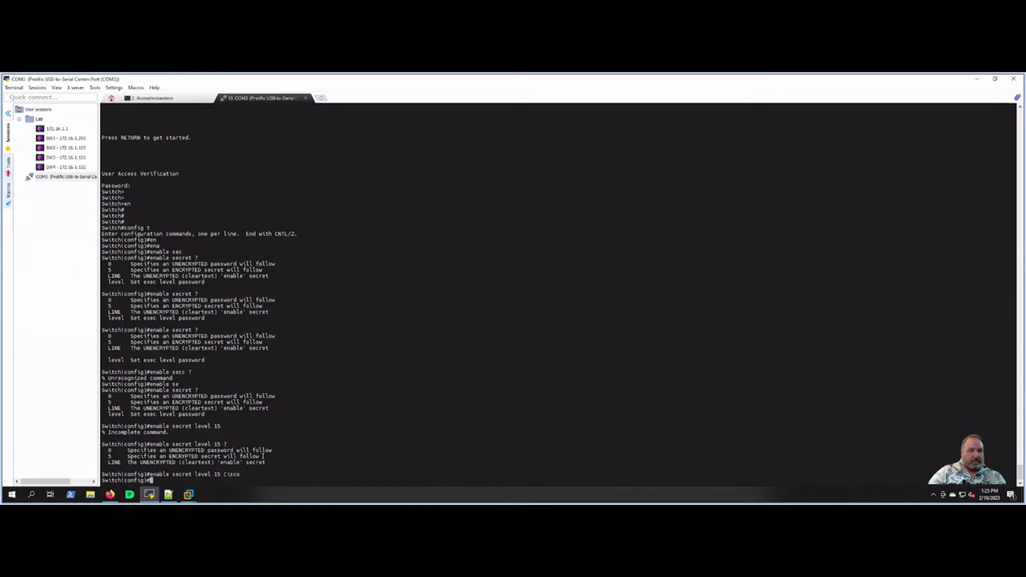
text(end)
key(Return)
Step: Log out and back in, passing the line password and new enable secret check
key(Return)
key(Return)
key(Return)
key(Return)
key(Return)
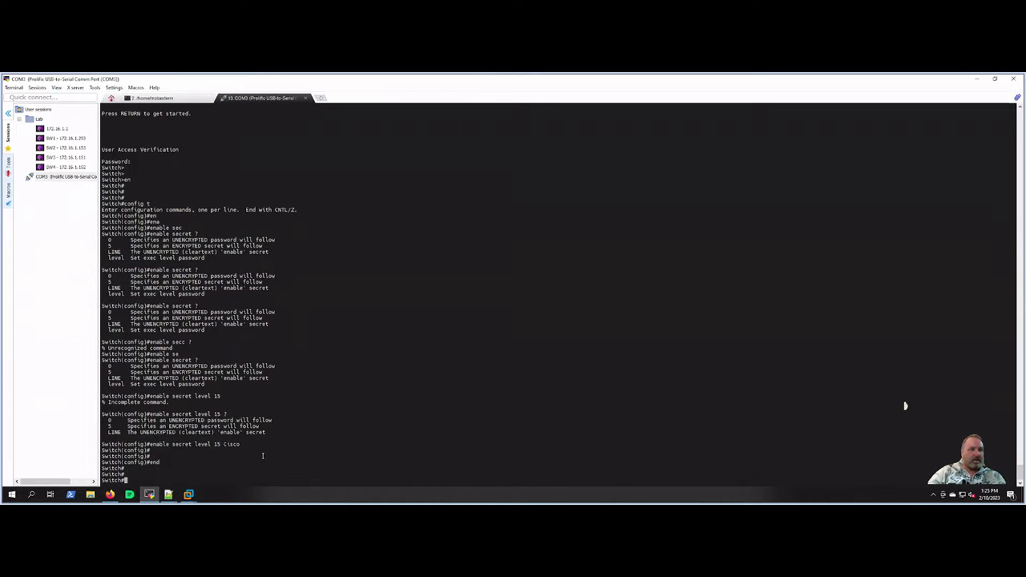
text(exit)
key(Return)
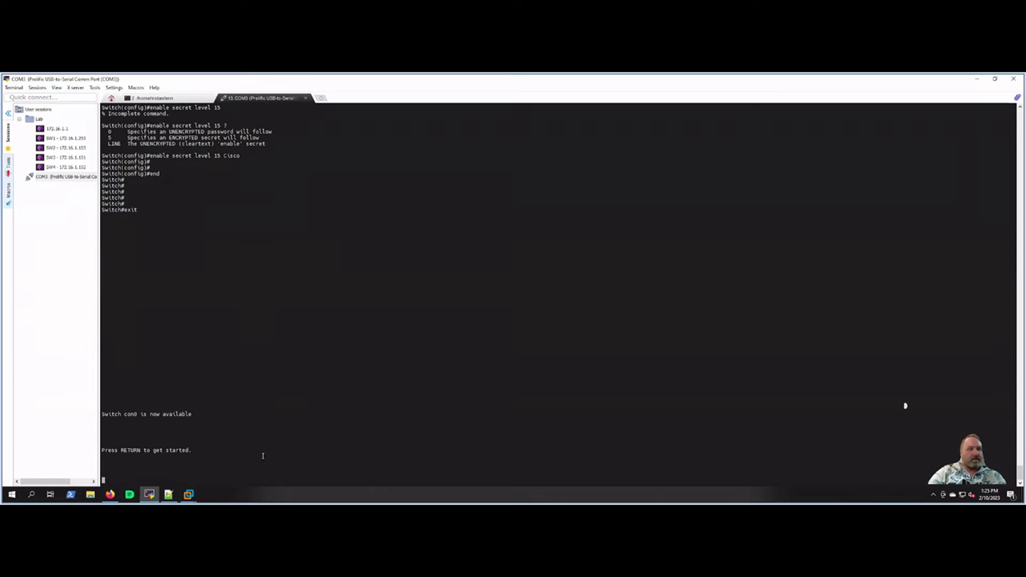
key(Return)
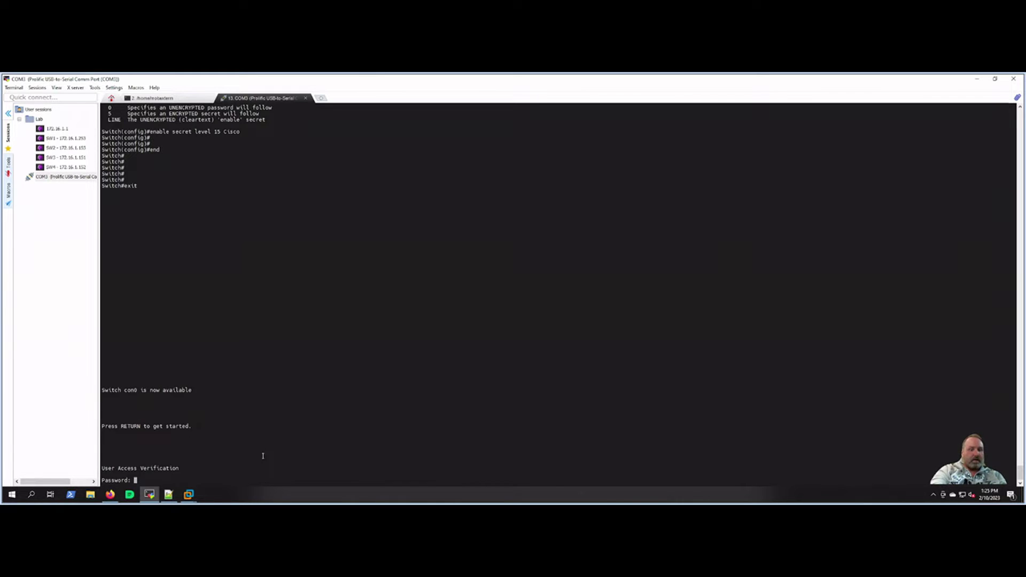
key(Return)
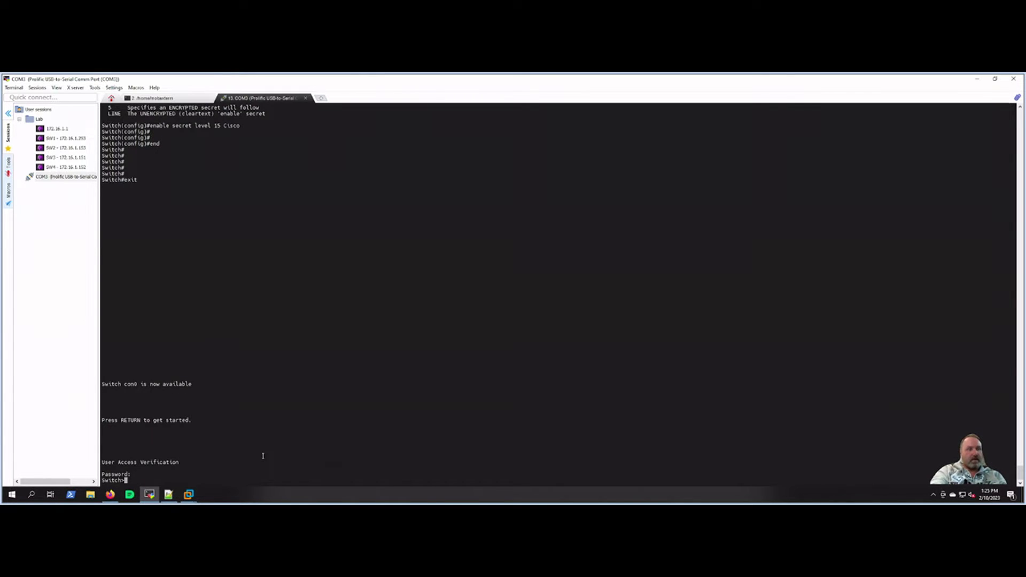
text(en)
key(Return)
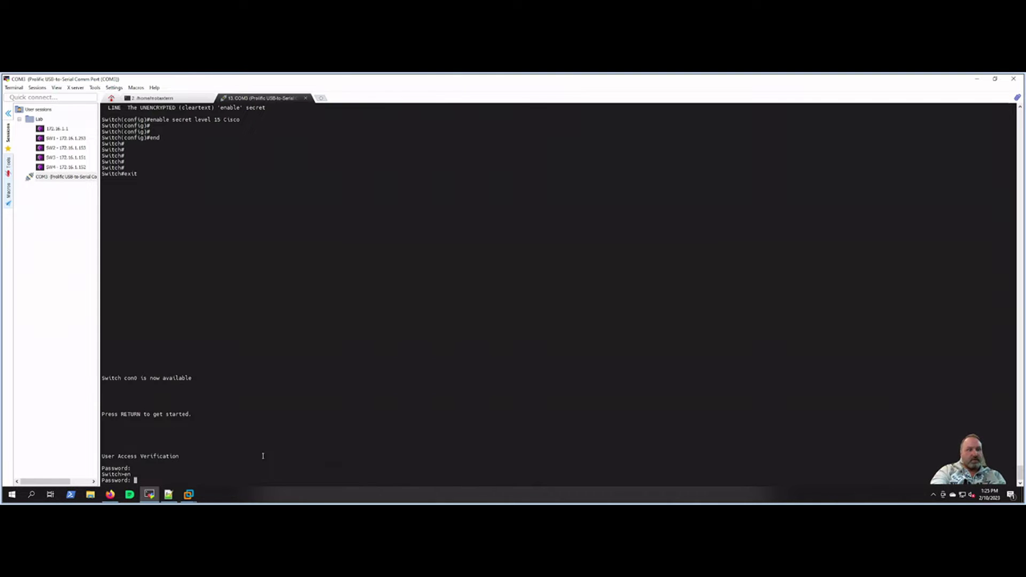
key(Return)
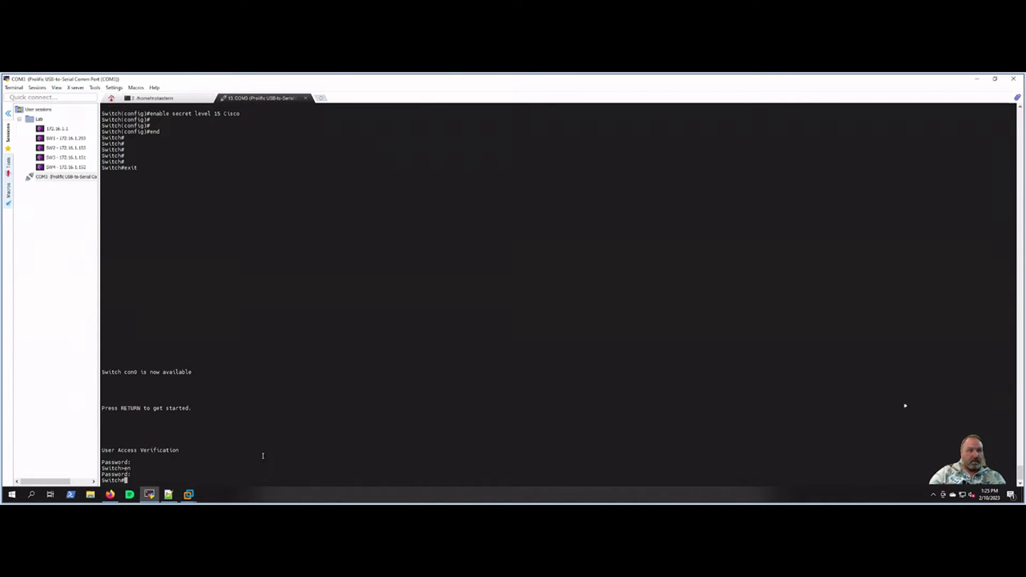
key(Return)
key(Return)
key(Return)
Step: Run show startup-config, confirming no startup configuration is present yet
text(sh)
key(BackSpace)
key(BackSpace)
key(BackSpace)
text(sh start)
key(Return)
text(sh run)
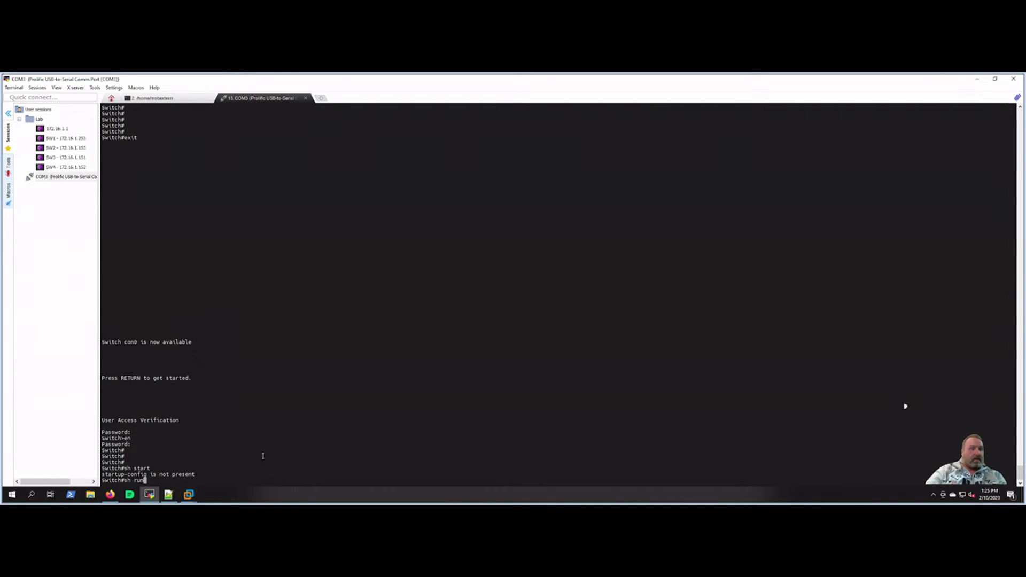
Step: List the running configuration and highlight the type 5 enable secret hash
key(Return)
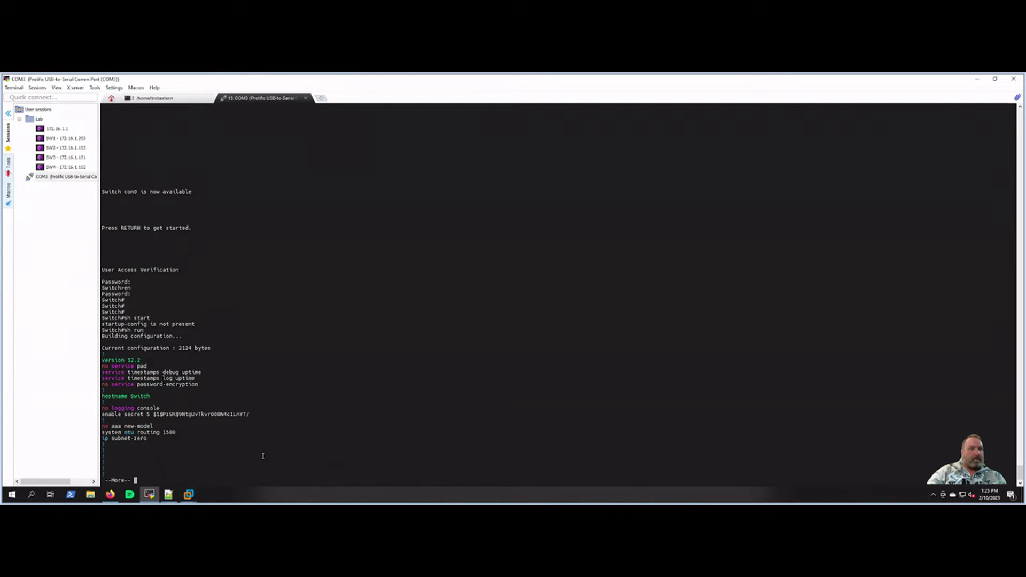
key(space)
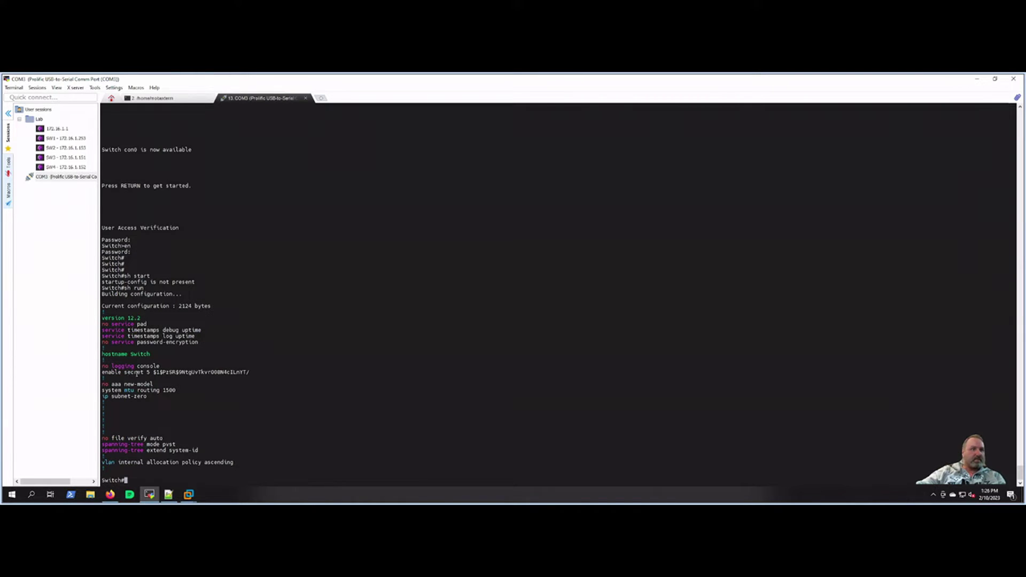
drag(149, 372, 251, 372)
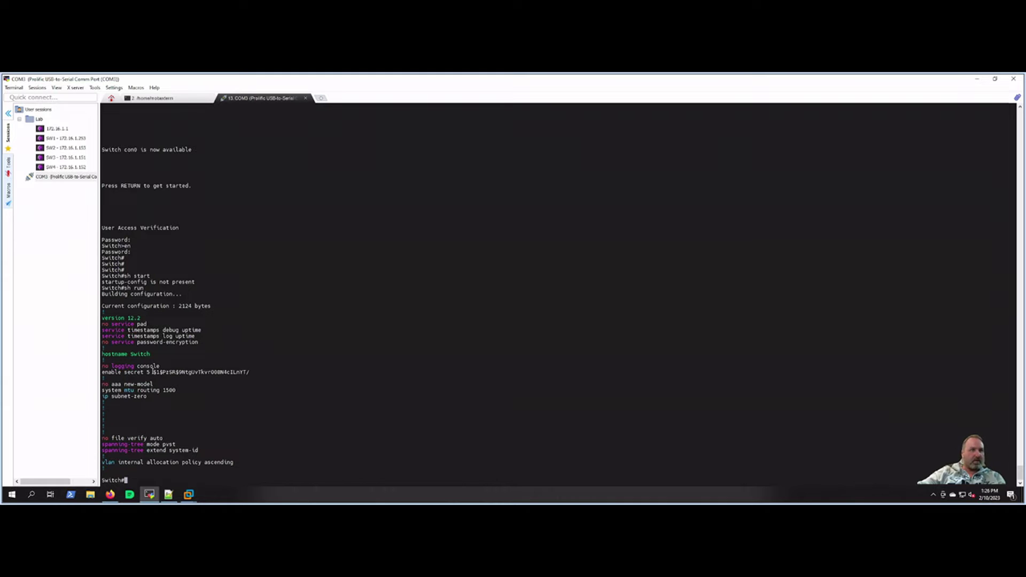
drag(152, 372, 249, 372)
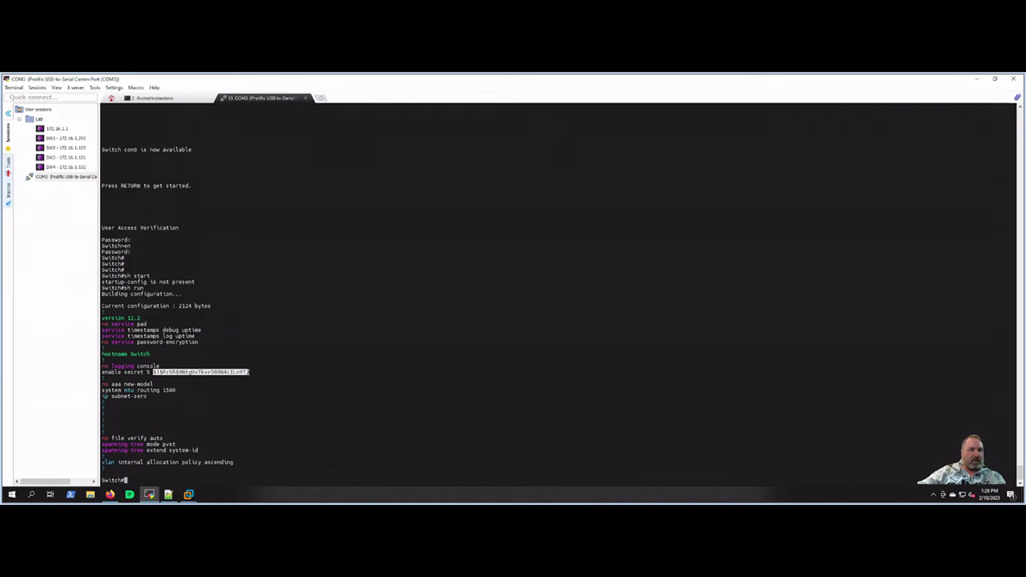
click(159, 373)
drag(153, 371, 253, 372)
click(904, 405)
Step: Display the full running configuration again, showing plaintext line passwords
key(Up)
key(Return)
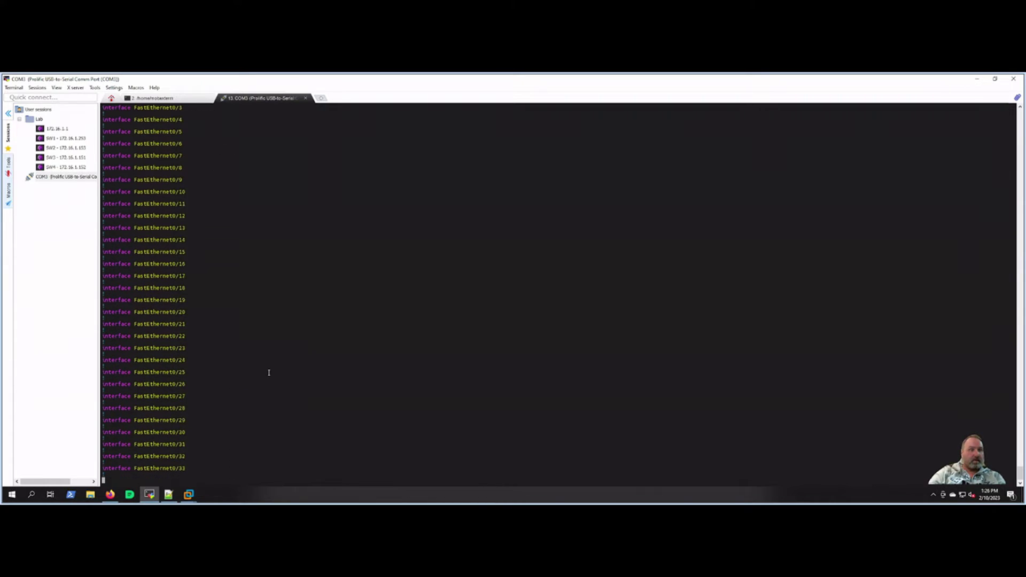
key(space)
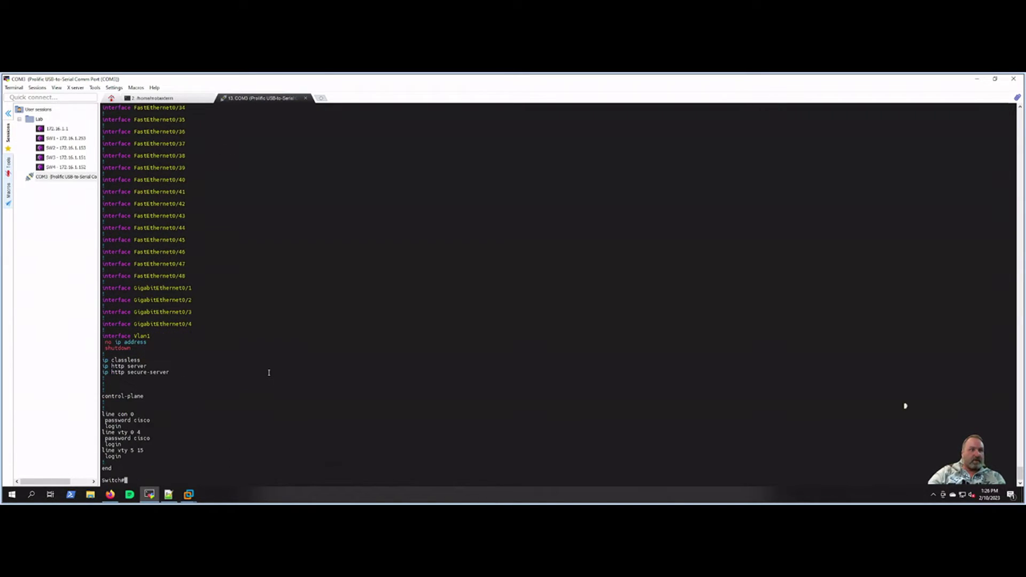
key(Return)
key(Return)
key(Return)
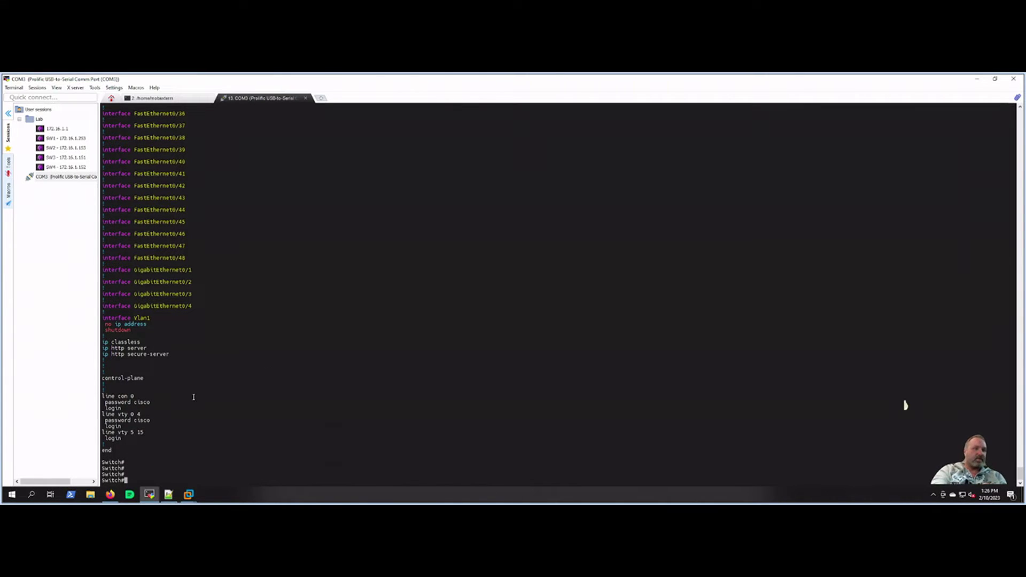
Step: Enable service password-encryption in global configuration mode
text(config t)
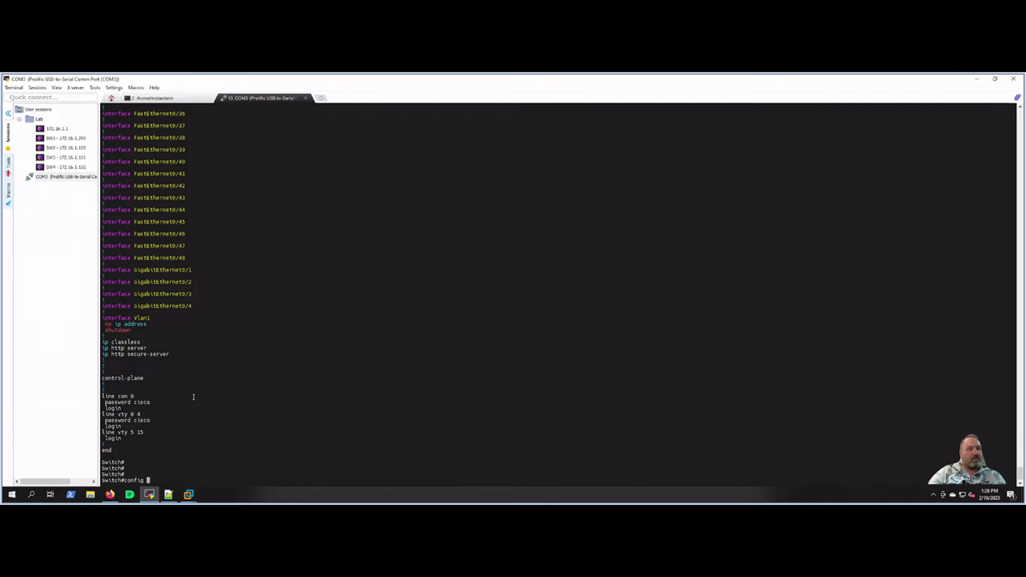
key(Return)
text(ser)
key(Tab)
text(pass)
key(Tab)
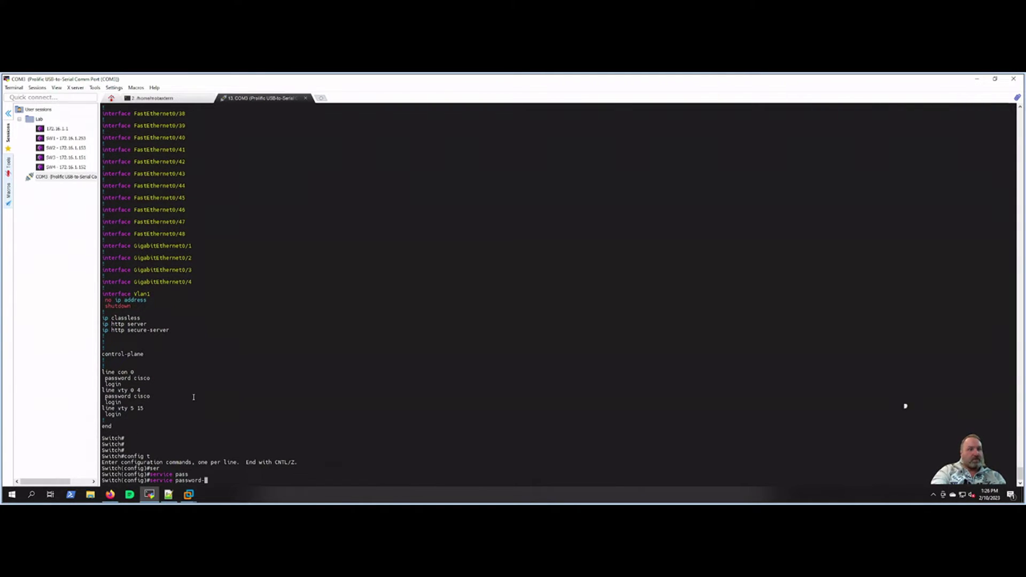
text(en)
key(Tab)
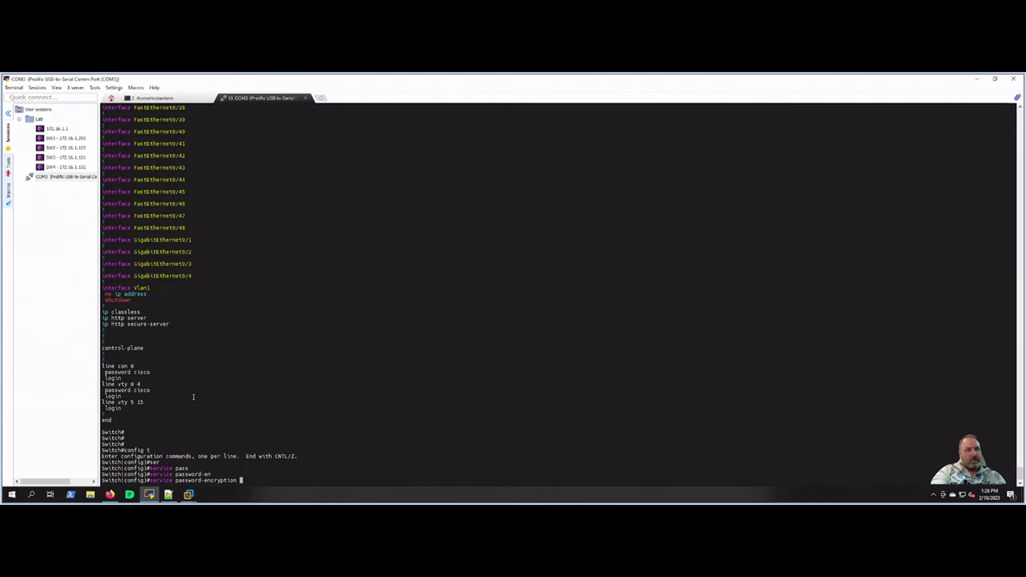
key(Return)
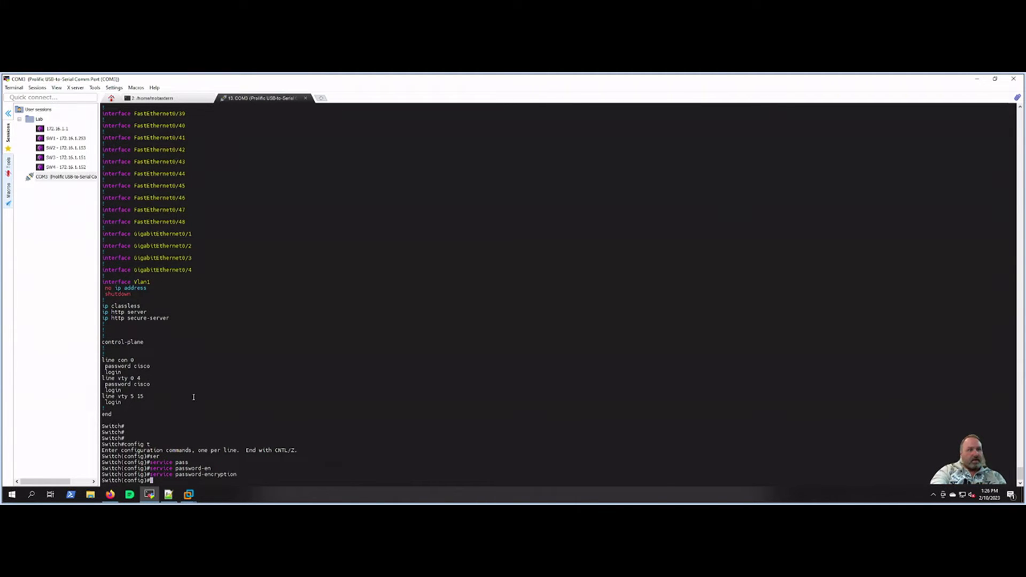
Step: Leave configuration mode and display the updated running configuration
text(end)
key(Return)
key(Return)
key(Return)
key(Return)
text(s)
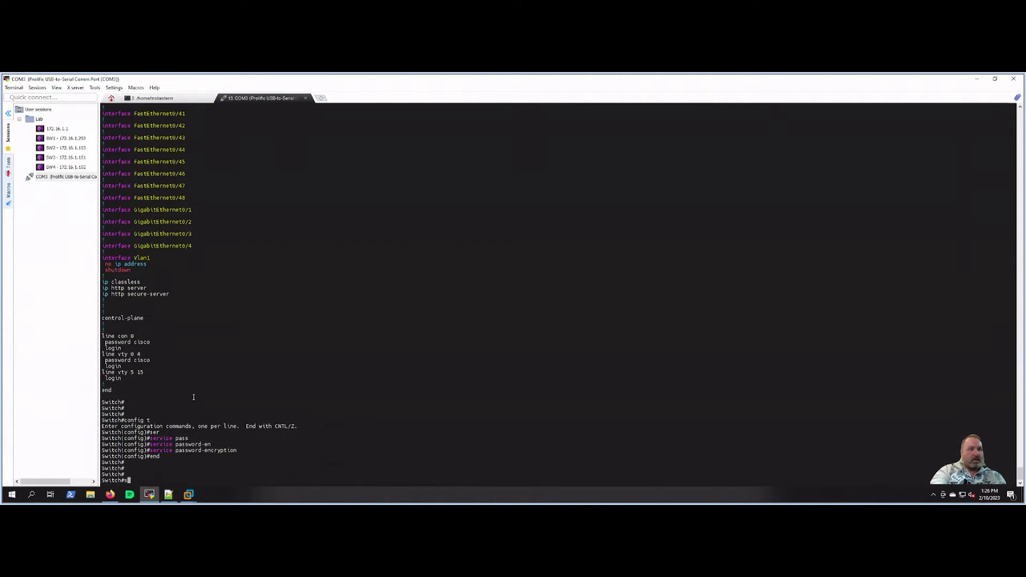
text(h run)
key(Return)
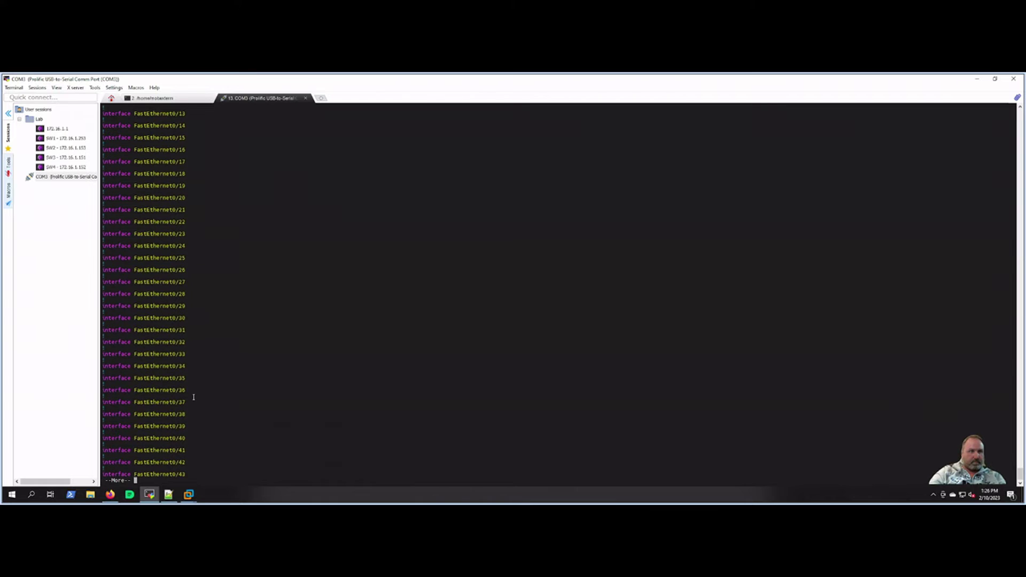
Step: Page to the end of the running config and highlight the now-encrypted console password lines
key(space)
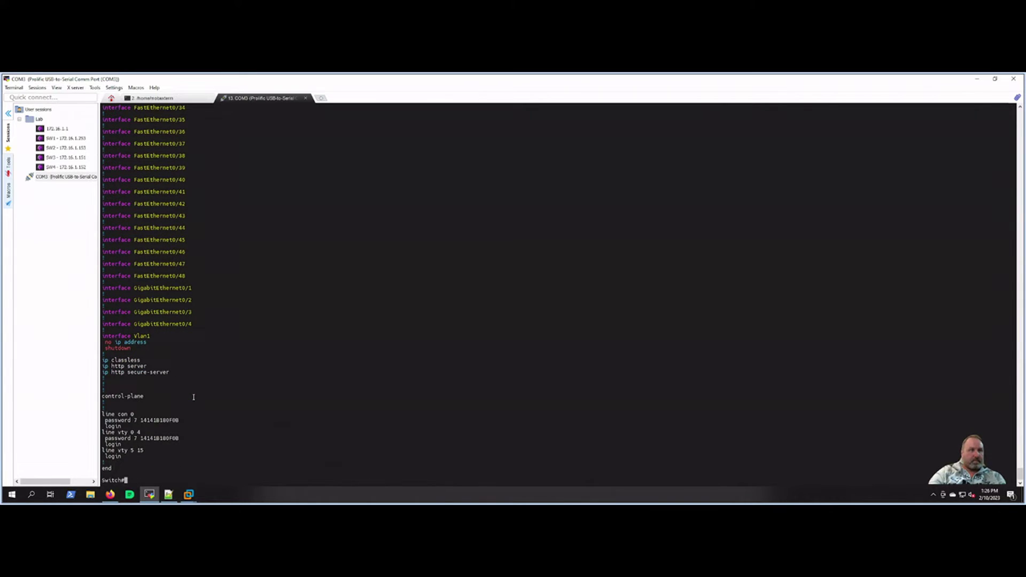
key(Return)
key(Return)
key(Return)
drag(145, 402, 176, 396)
click(197, 401)
Step: Show the running config from the line section with 'sh run | b line' to confirm type 7 passwords
key(Return)
key(Return)
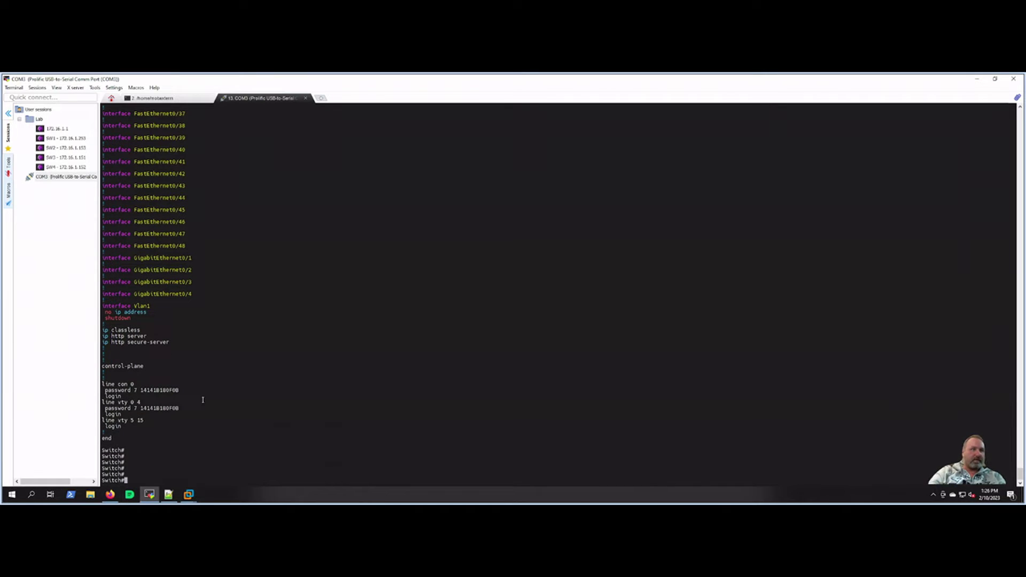
text(sh run | )
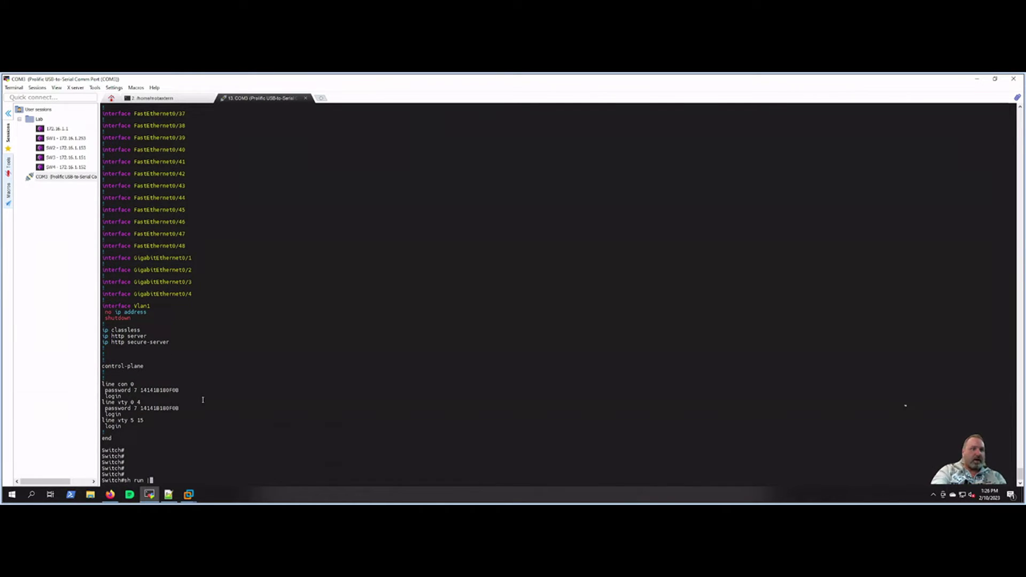
text(b)
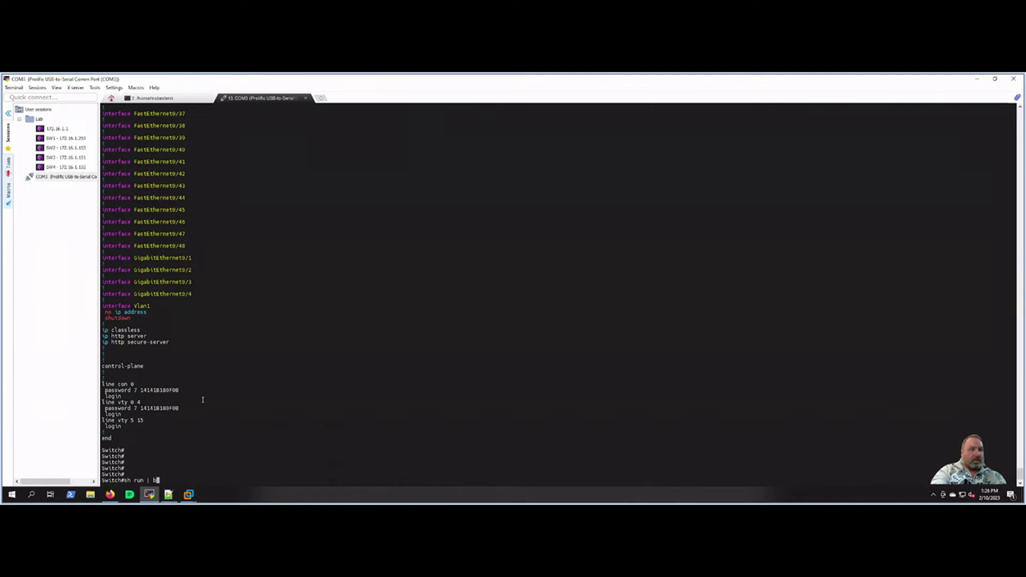
text( line)
key(Return)
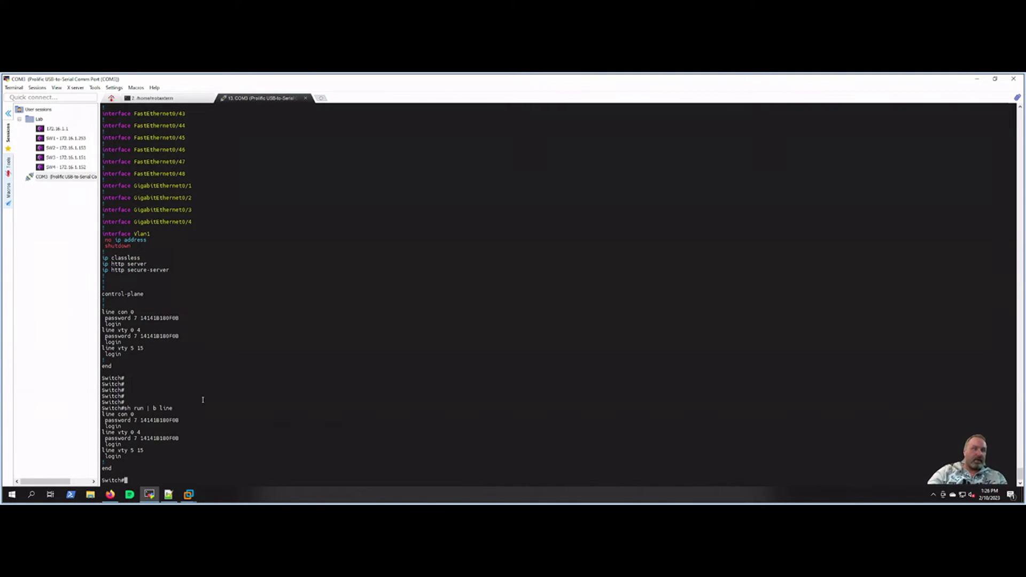
key(Return)
key(Return)
key(Return)
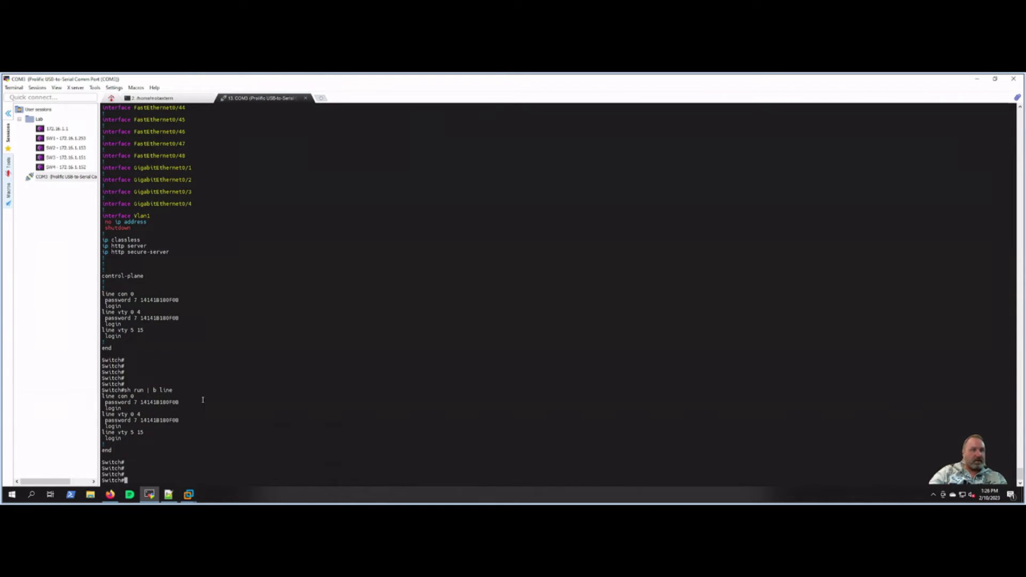
key(Return)
key(Return)
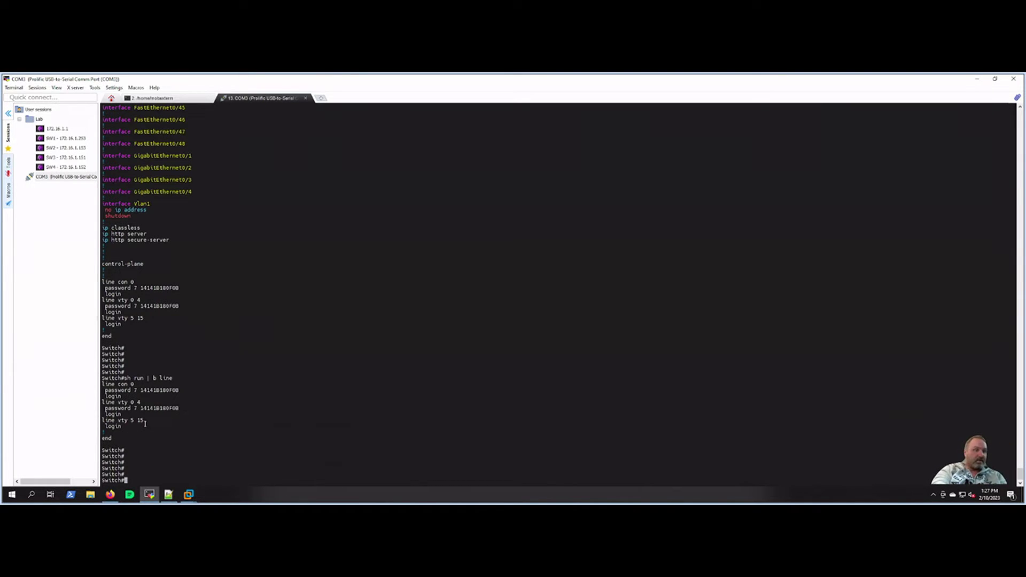
Step: Rename the switch to 3560_1 in global configuration mode
text(config t)
key(Return)
text(host)
key(Tab)
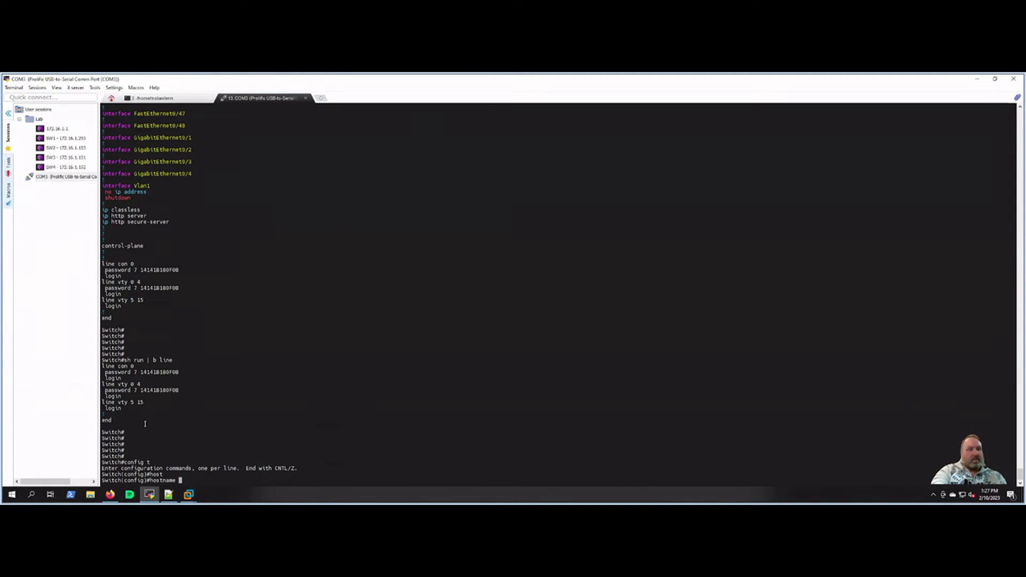
text(356)
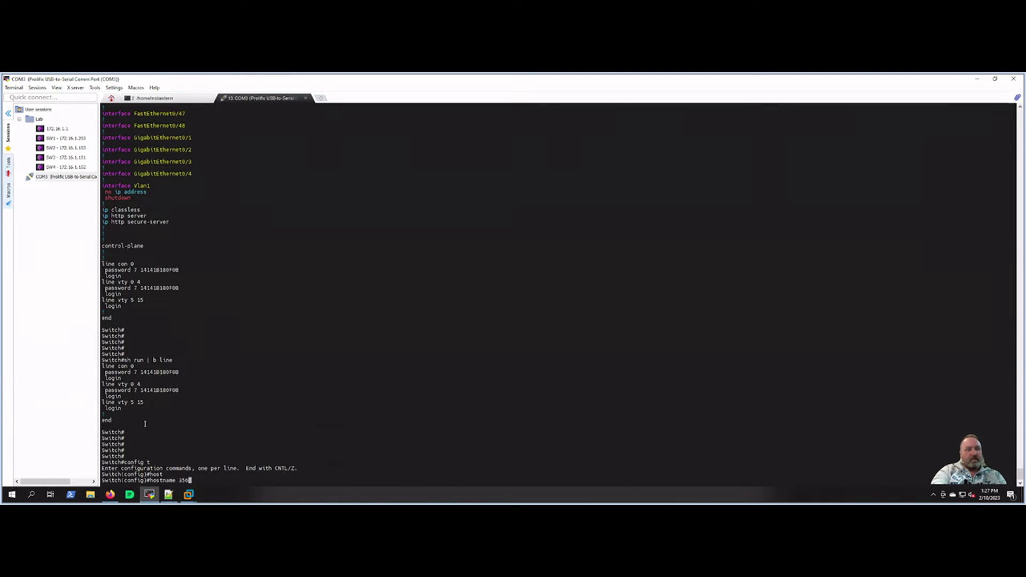
text(0_1)
key(Return)
key(Return)
key(Return)
key(Return)
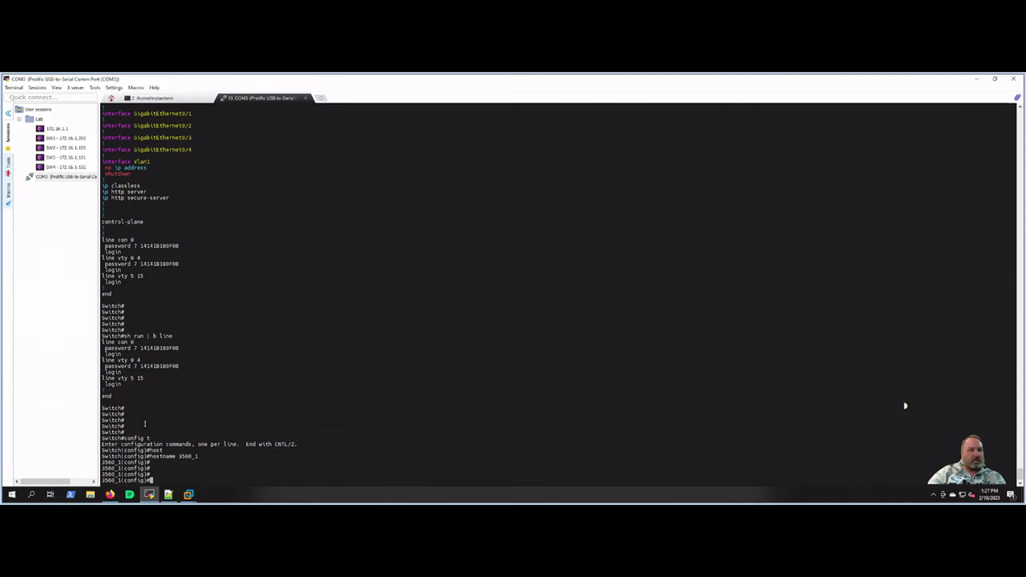
Step: Exit configuration mode and save the running config to startup with 'wr'
text(end)
key(Return)
key(Return)
key(Return)
key(Return)
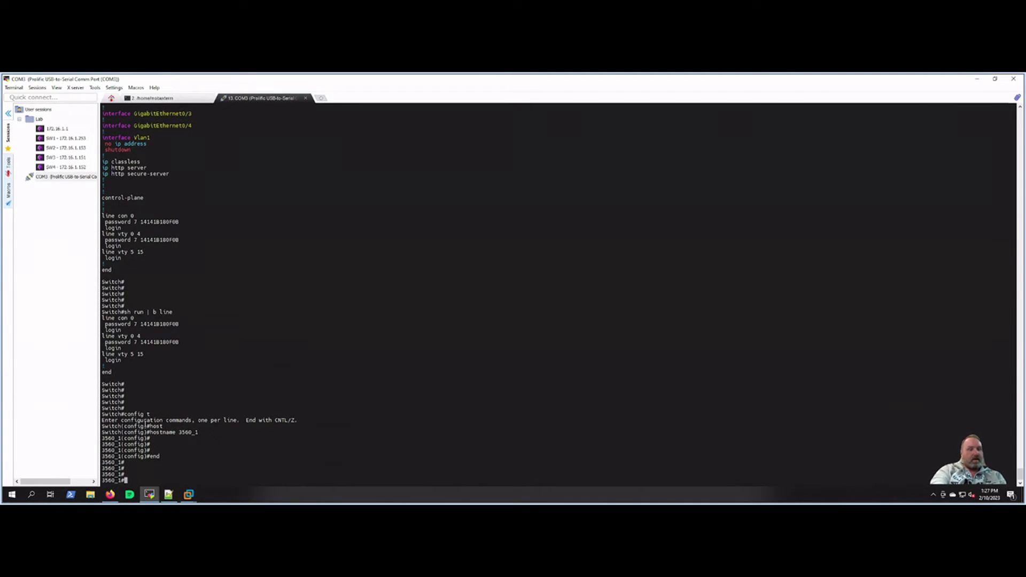
text(write)
key(Tab)
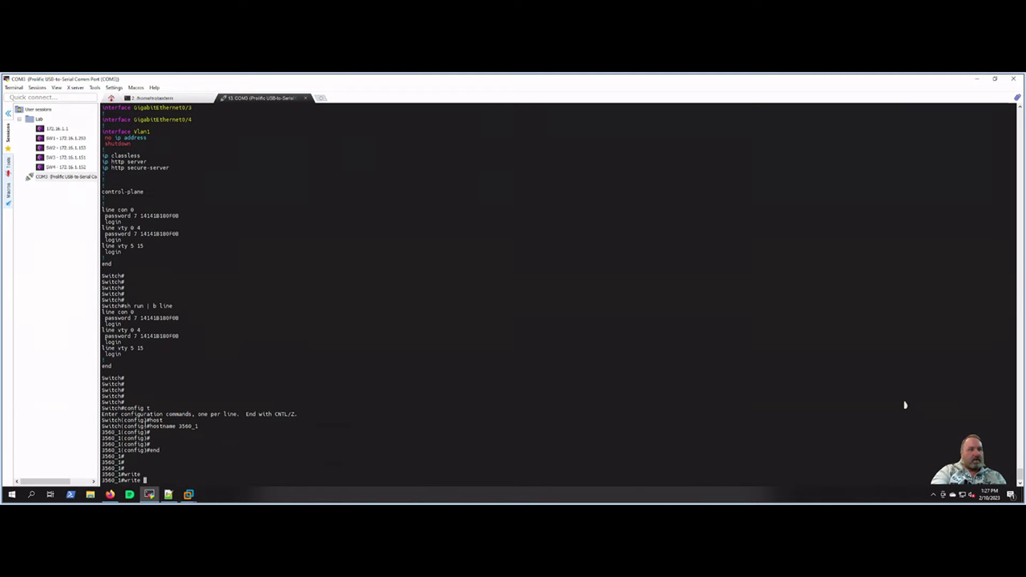
key(BackSpace)
key(BackSpace)
key(BackSpace)
key(BackSpace)
key(BackSpace)
key(BackSpace)
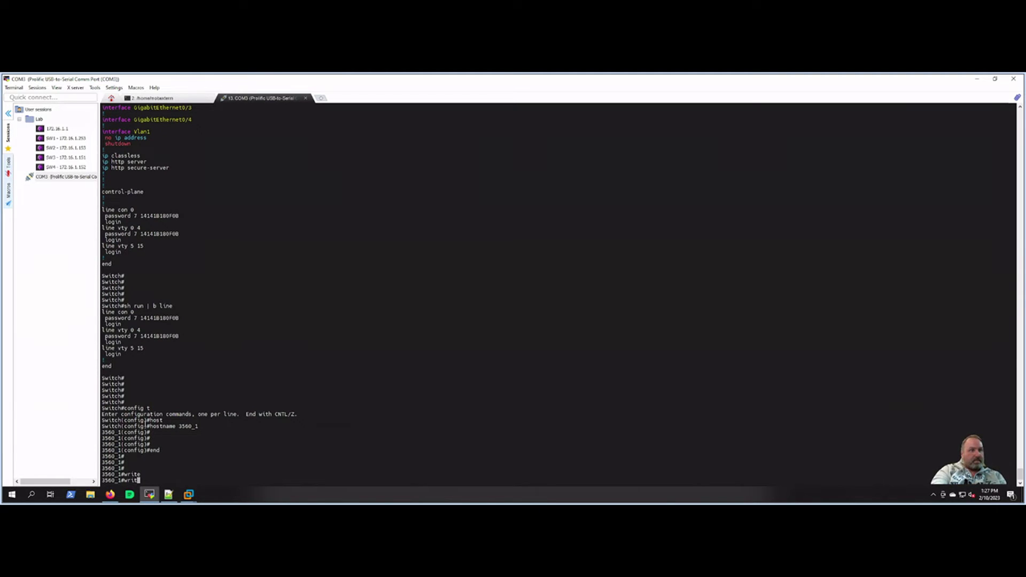
text(wr)
key(Return)
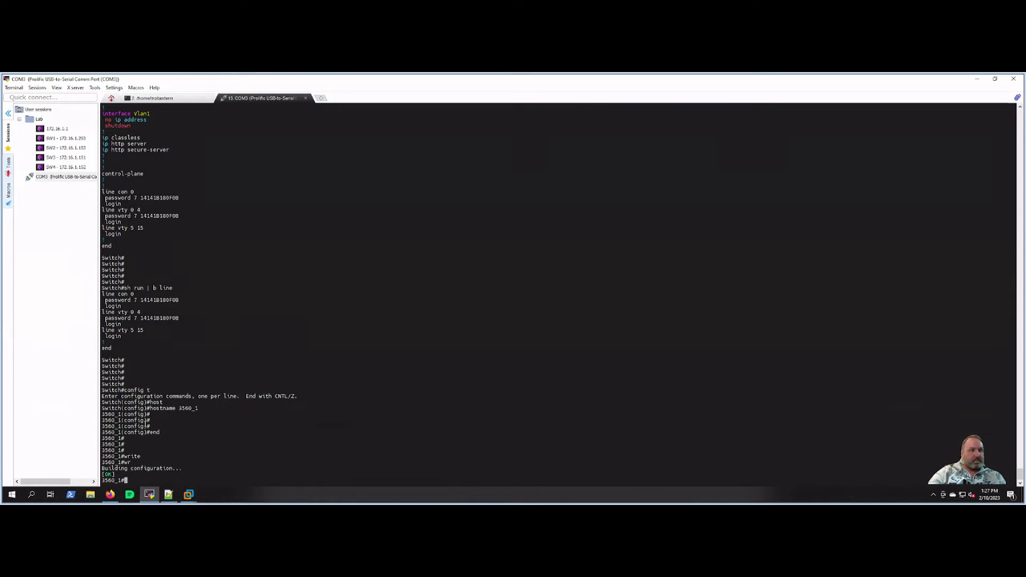
Step: Page through the full startup configuration with 'sh start' to confirm hostname 3560_1
key(Return)
key(Return)
key(Return)
text(sh s)
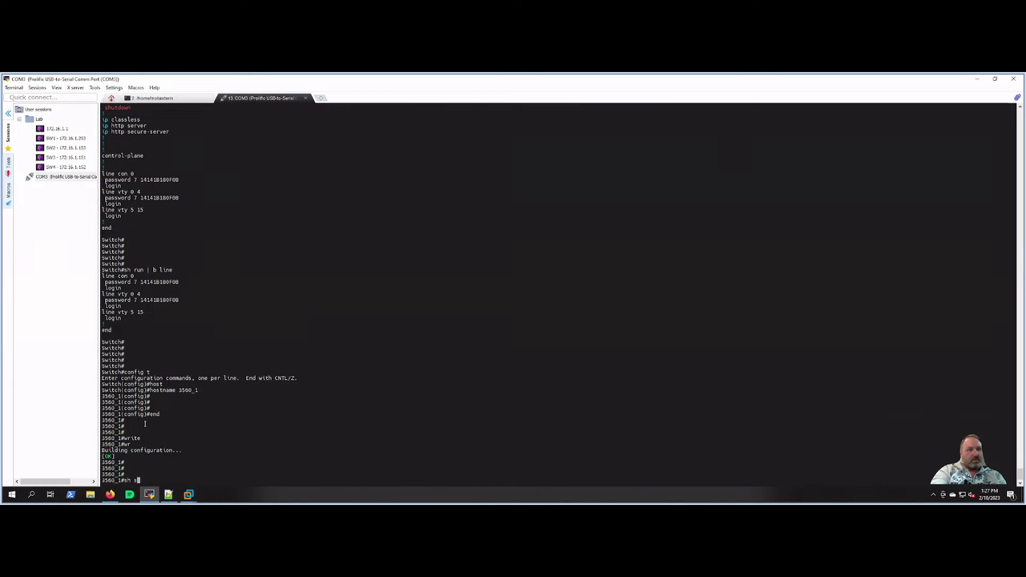
text(tart)
key(Return)
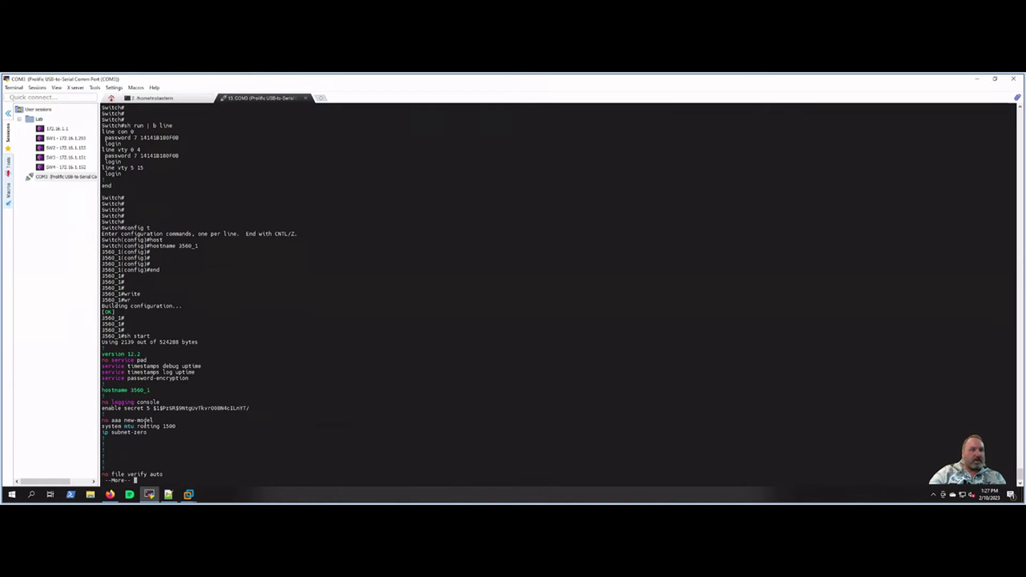
key(space)
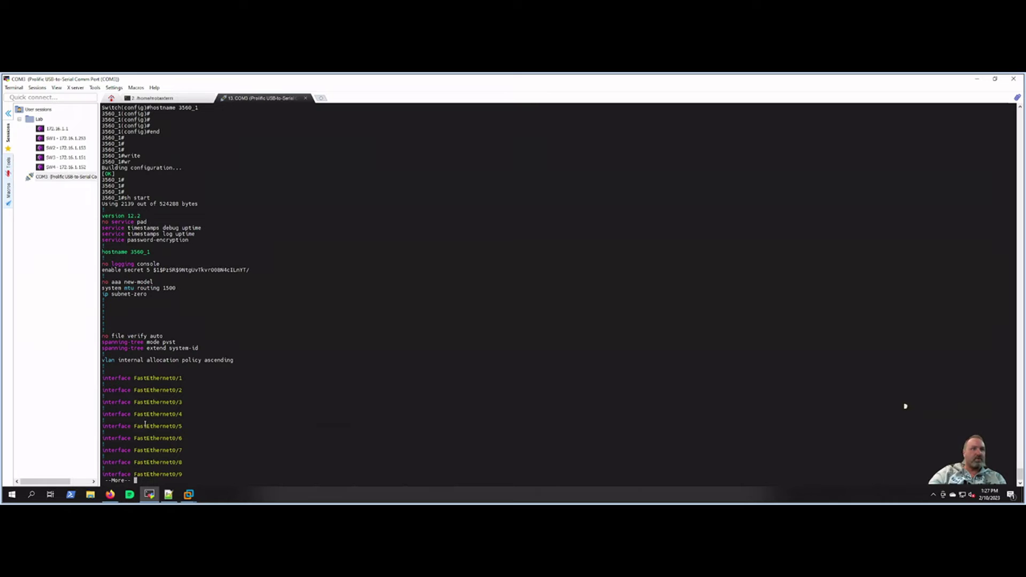
key(space)
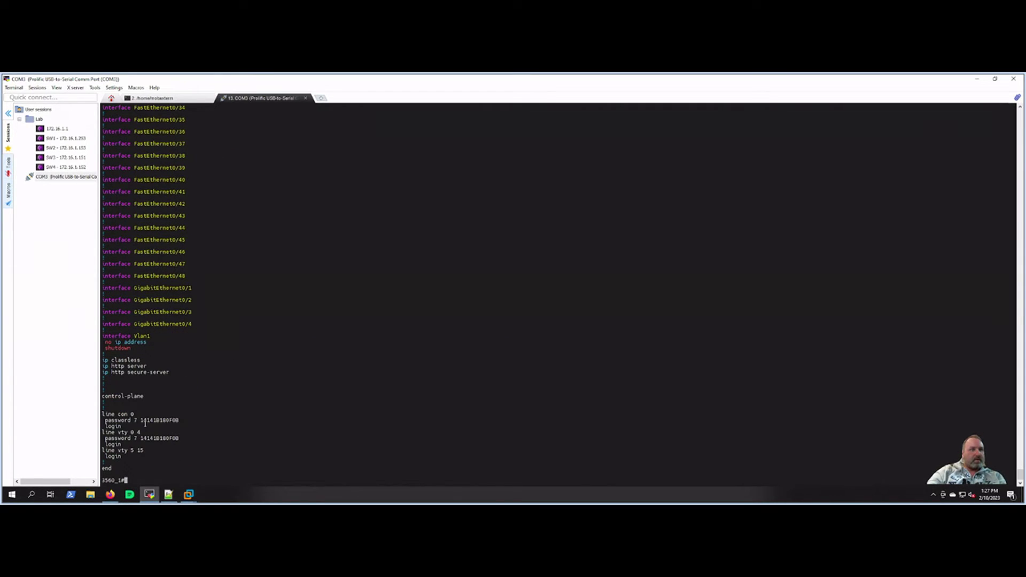
key(Return)
key(Return)
key(Return)
key(Return)
key(Return)
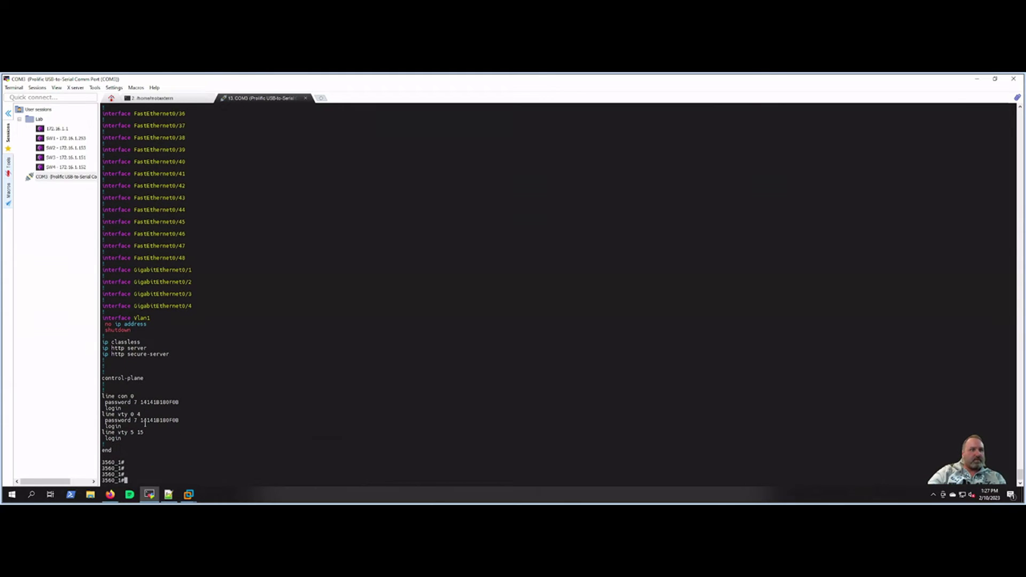
key(Return)
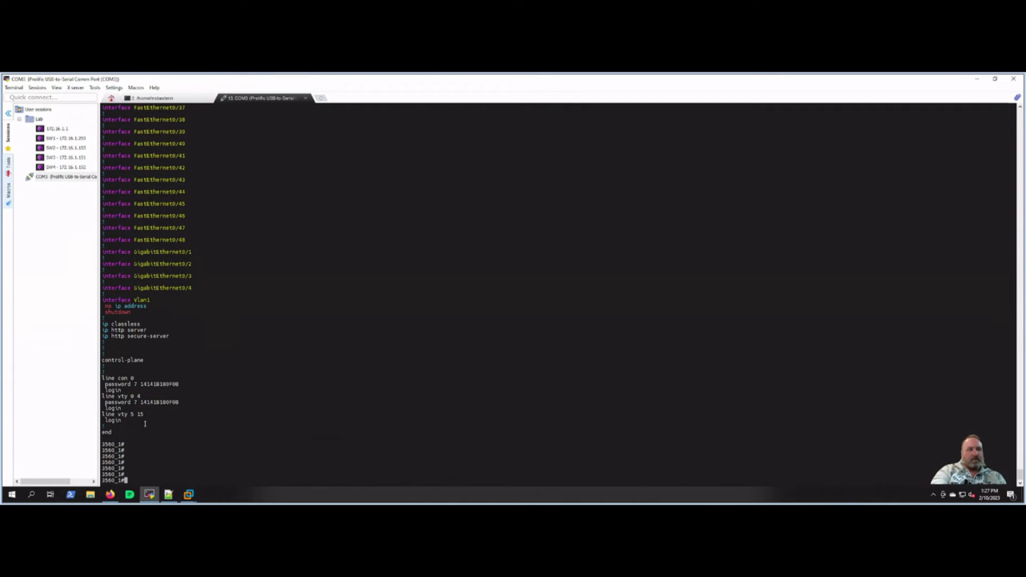
Step: Assign IP address 10.10.10.1 255.255.255.0 to interface Vlan1
text(config t)
key(Return)
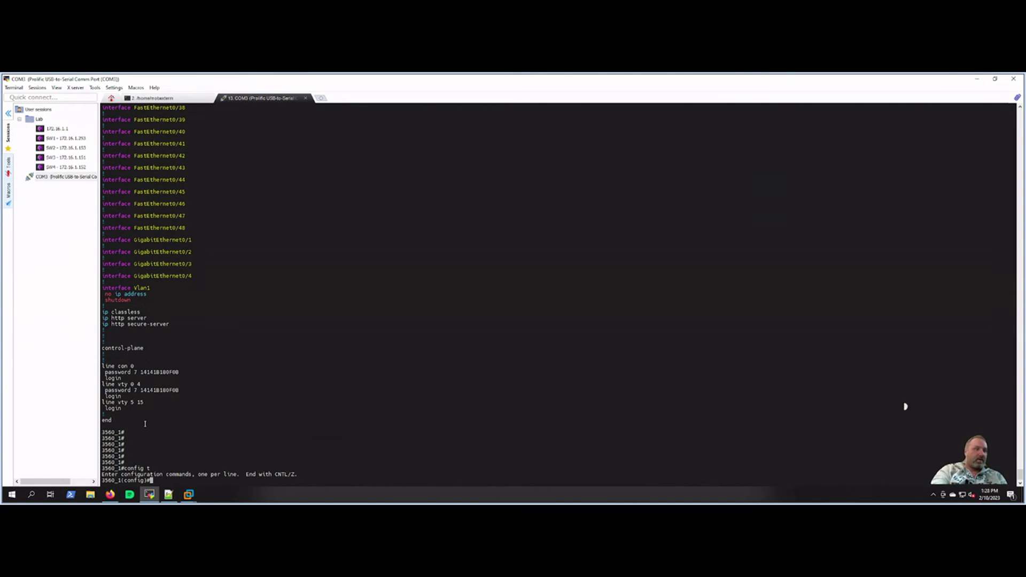
text(int vlan 1)
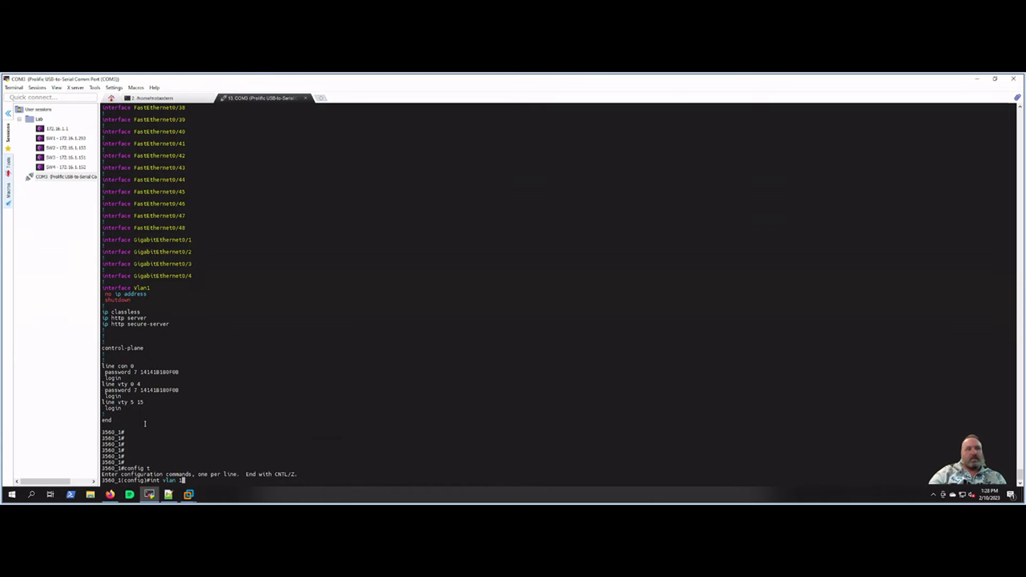
key(Return)
key(Return)
key(Return)
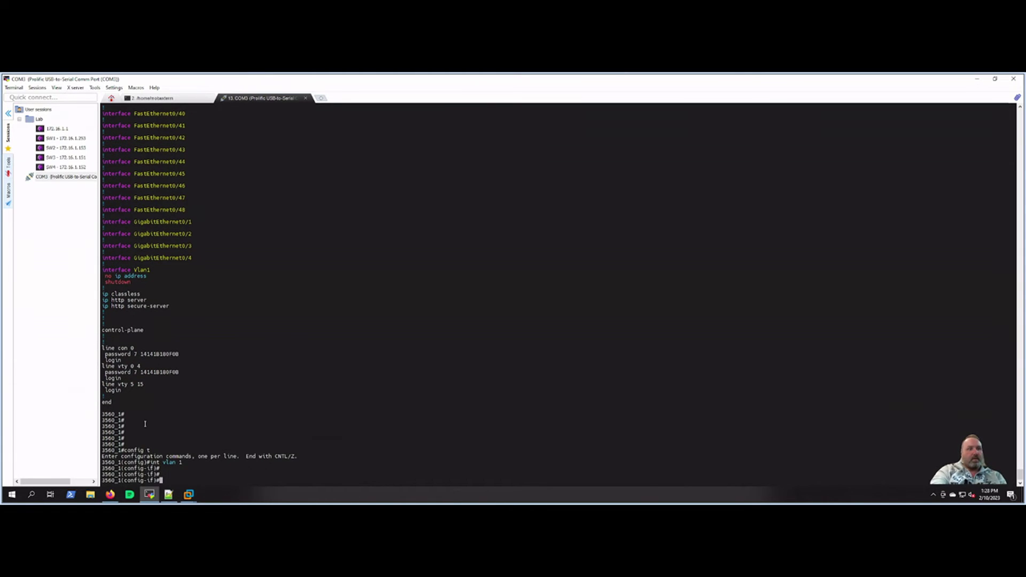
text(ip add)
key(Tab)
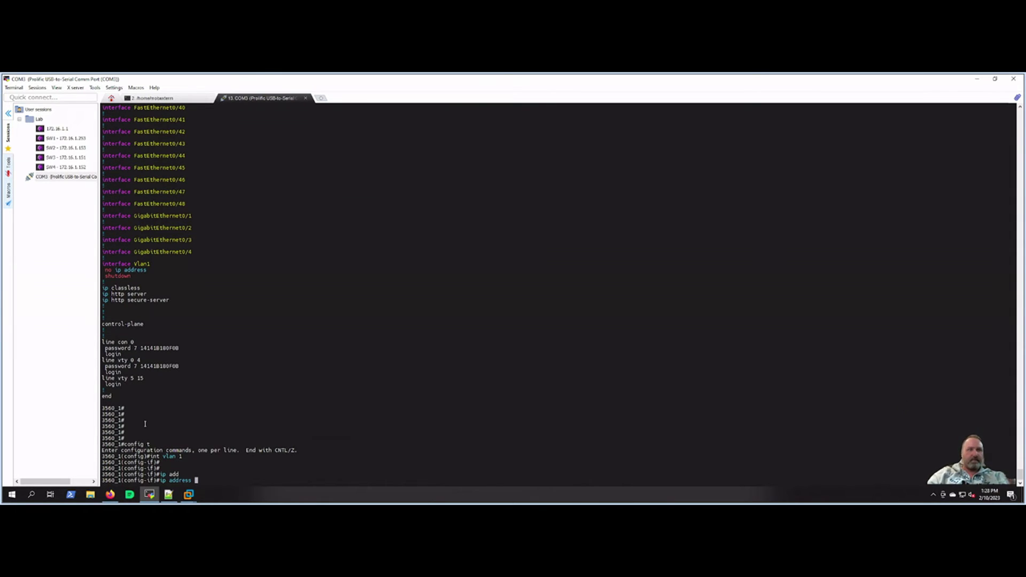
text(10.1)
text(0.1 255.255.255.0)
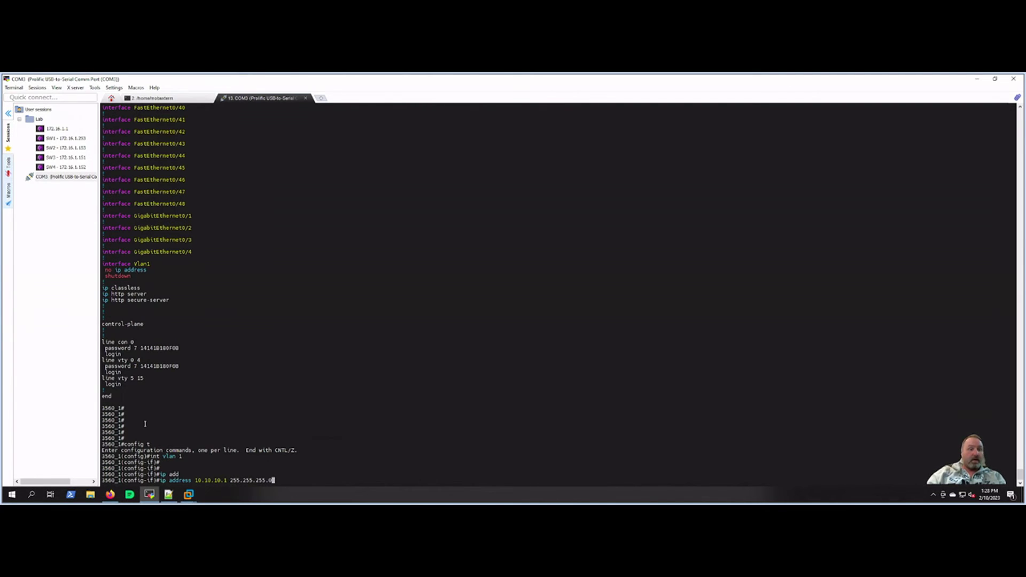
key(Return)
Step: Enable Vlan1 with 'no shut' and return to the privileged prompt
text(no shut)
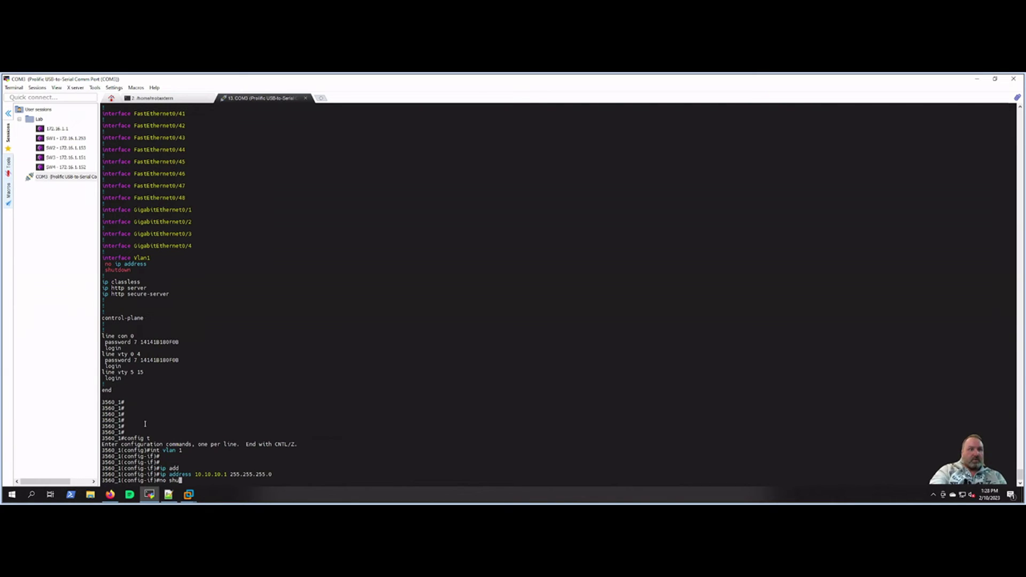
key(Return)
key(Return)
key(Return)
key(Return)
text(end)
key(Return)
key(Return)
key(Return)
key(Return)
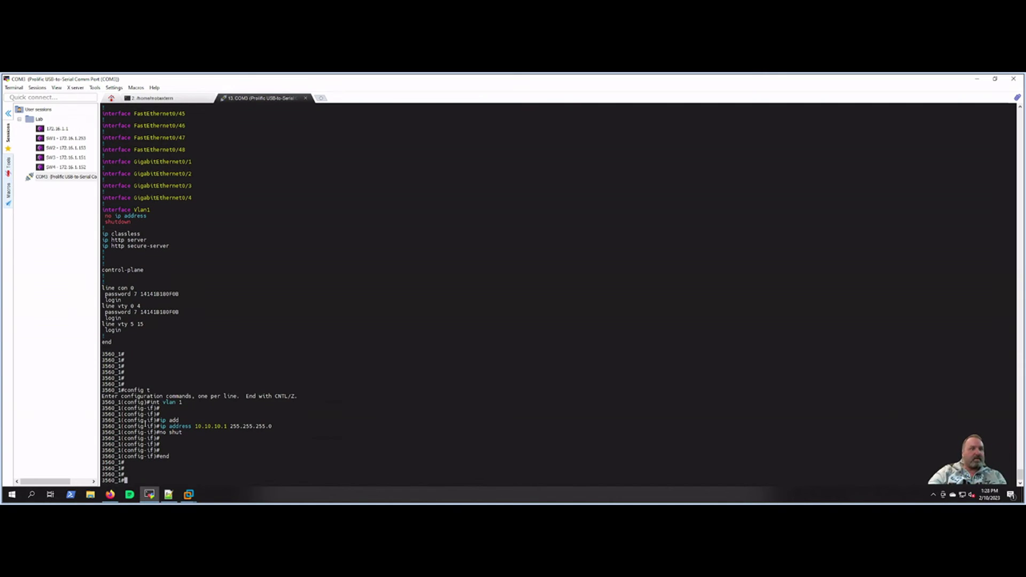
key(Return)
Step: Display Vlan1's running config and interface status with 'sh run int vlan 1' and 'sh int vlan 1'
text(sh run int vlan 1)
key(Return)
key(Return)
key(Return)
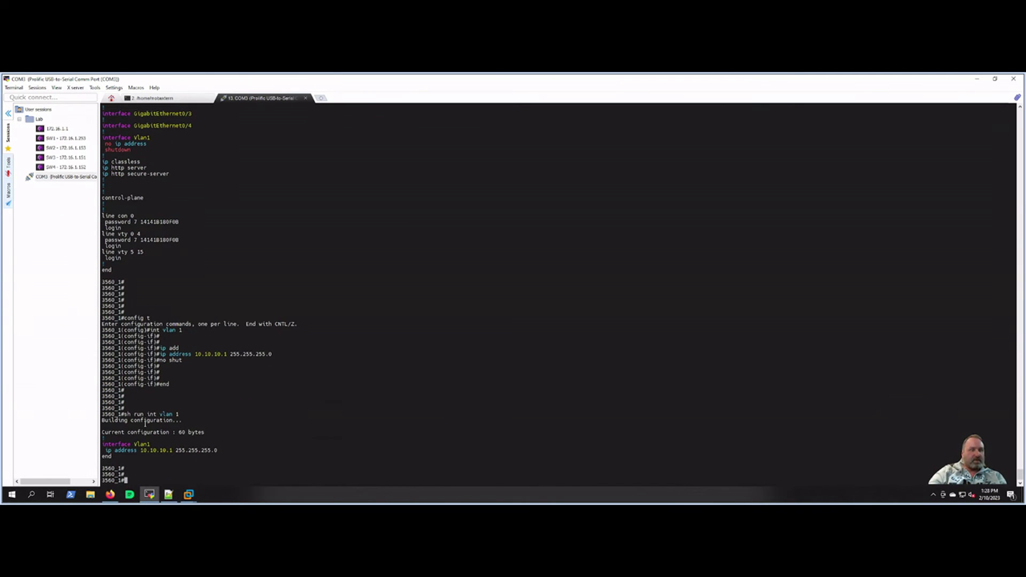
text(sh int vlan )
text(1)
key(Return)
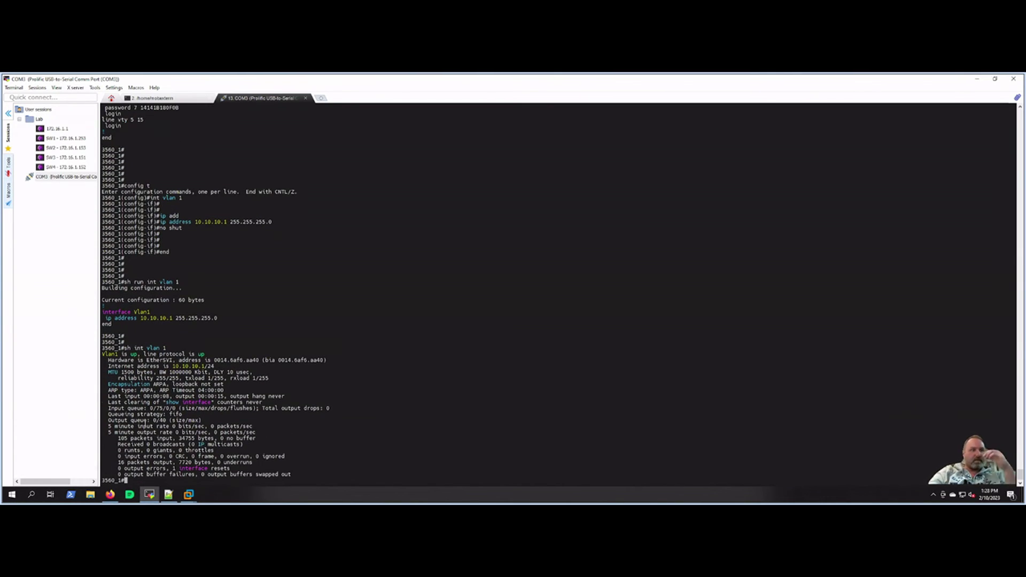
key(Return)
key(Return)
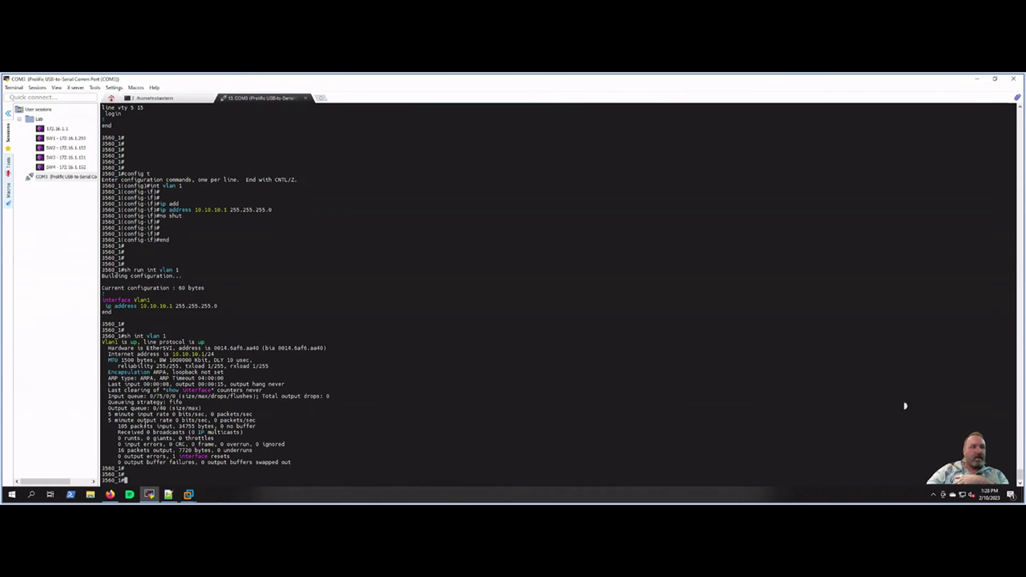
key(Return)
key(Return)
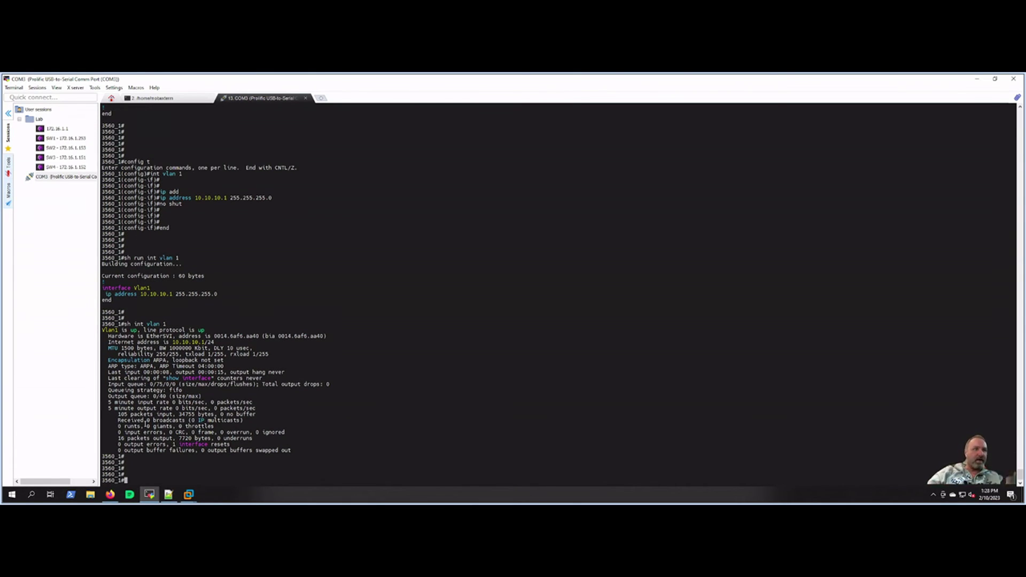
Step: Highlight the 10.10.10.1/24 address, Vlan1 up status and 16 packets output lines
drag(163, 342, 1012, 342)
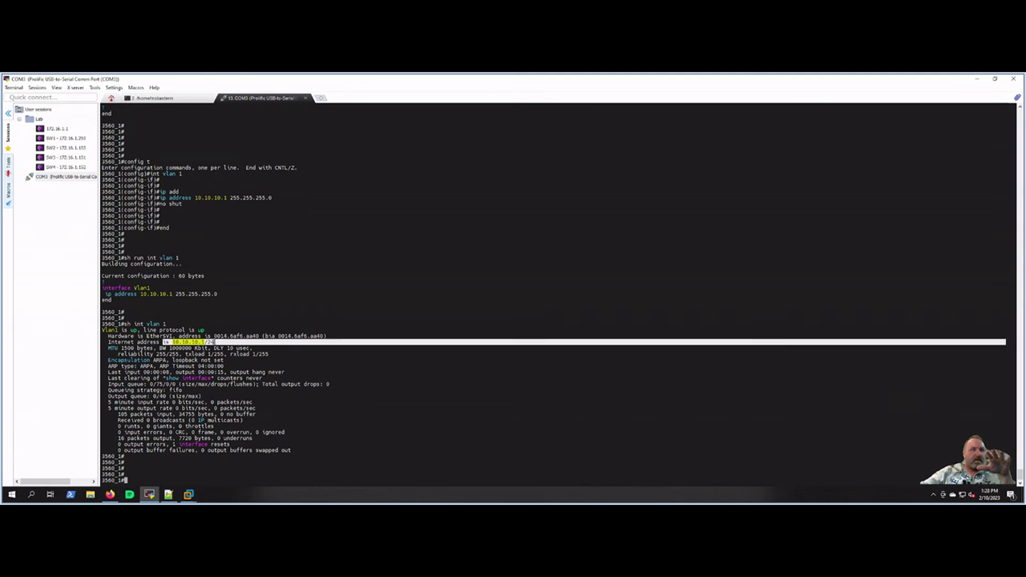
drag(108, 329, 206, 330)
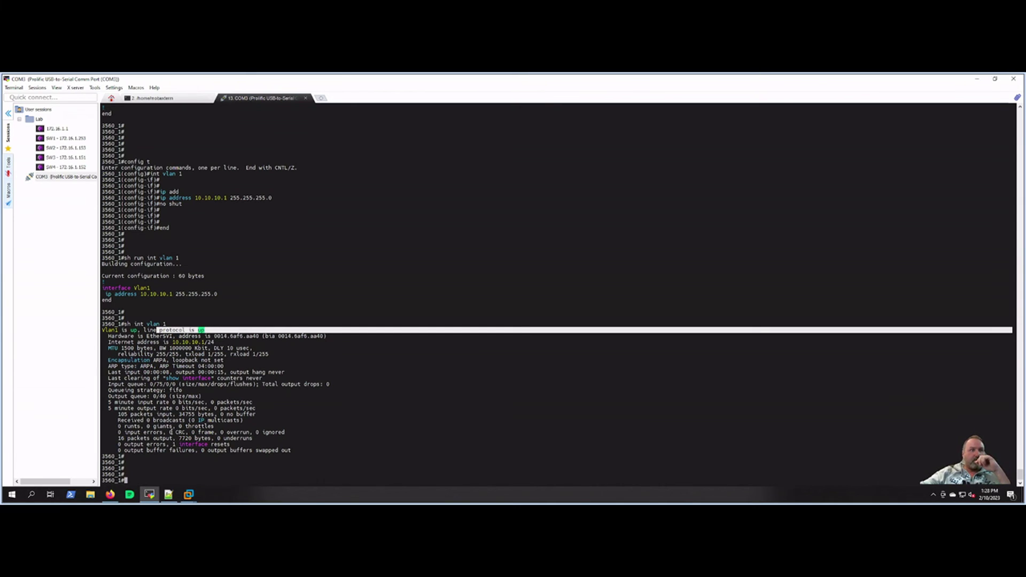
drag(113, 438, 164, 436)
click(238, 432)
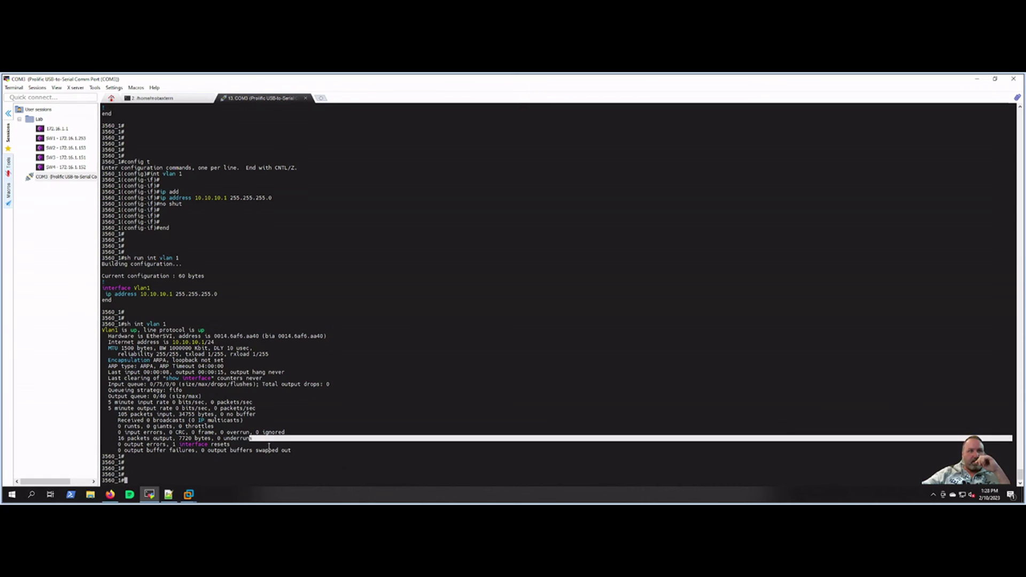